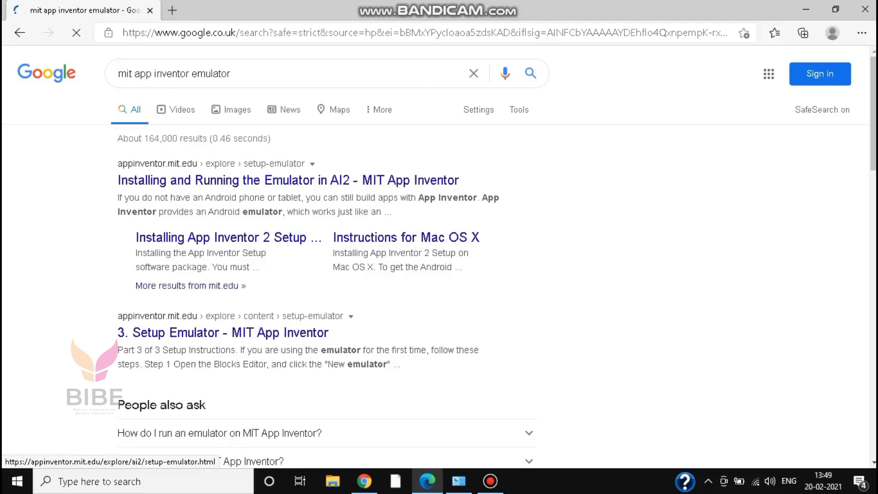
# Open the "Installing and Running the Emulator in AI2" search result and open its Windows instructions link in a new tab
pyautogui.click(288, 180)
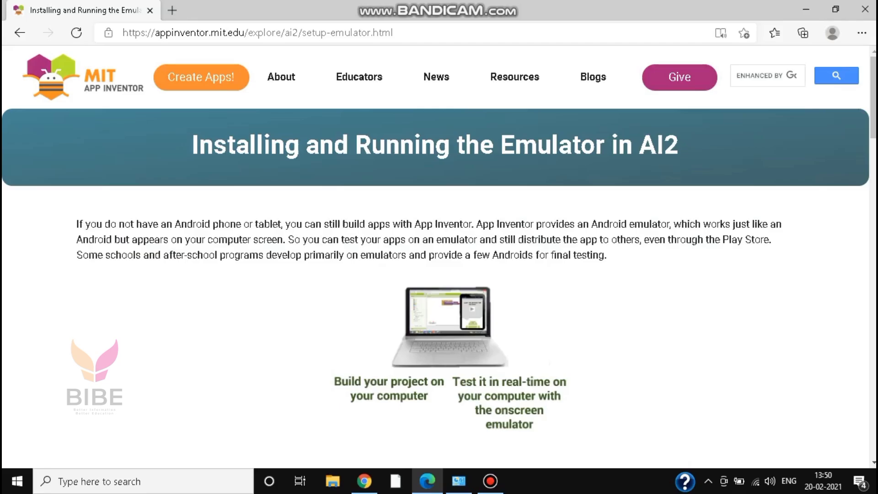
pyautogui.scroll(-2, 435, 258)
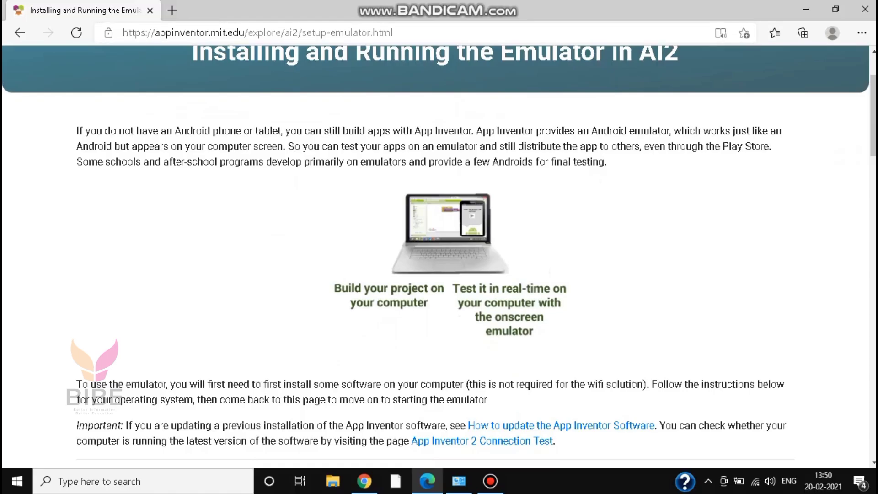
pyautogui.scroll(-1, 438, 256)
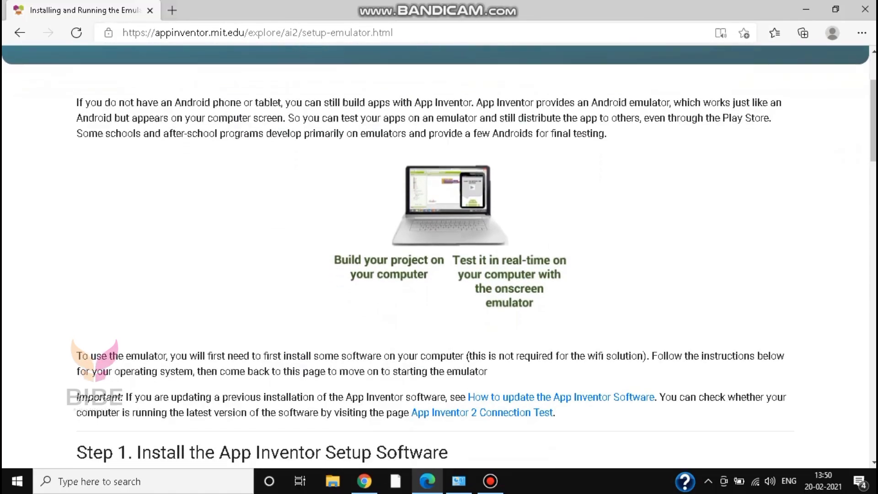
pyautogui.scroll(-4, 439, 256)
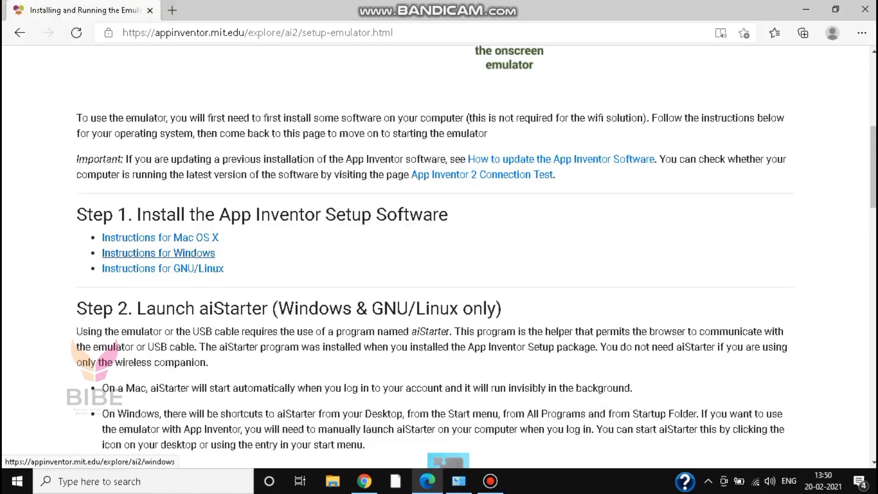
pyautogui.rightClick(196, 254)
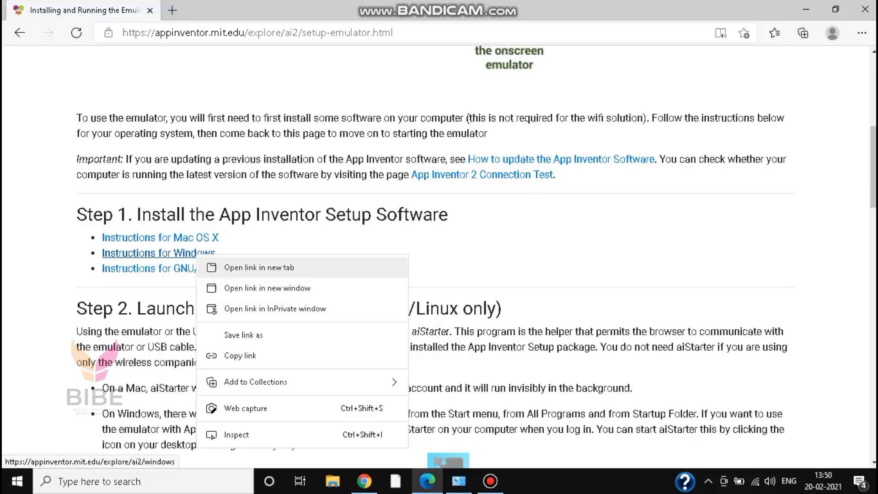
pyautogui.click(242, 267)
# Examine the aiStarter launch instructions, and read the installation steps on the App Inventor 2 Windows setup page
pyautogui.scroll(-3, 439, 256)
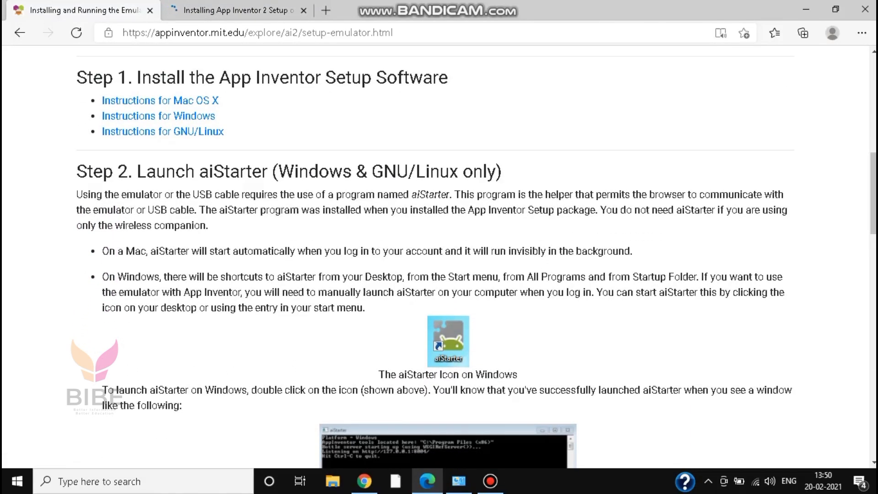
pyautogui.scroll(-5, 439, 256)
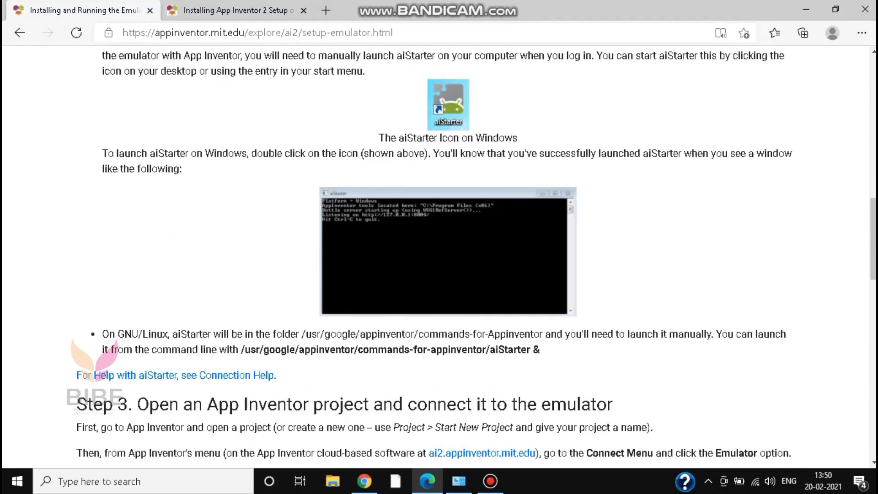
pyautogui.scroll(2, 439, 256)
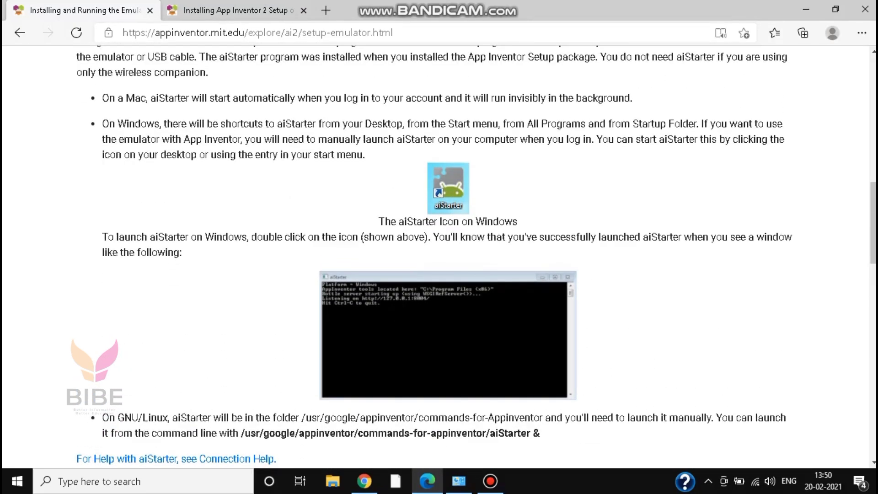
pyautogui.scroll(1, 439, 256)
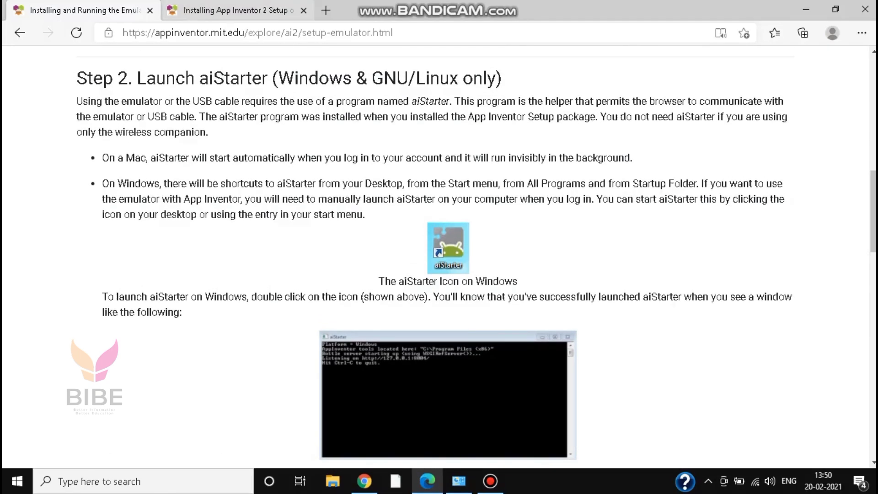
pyautogui.click(249, 10)
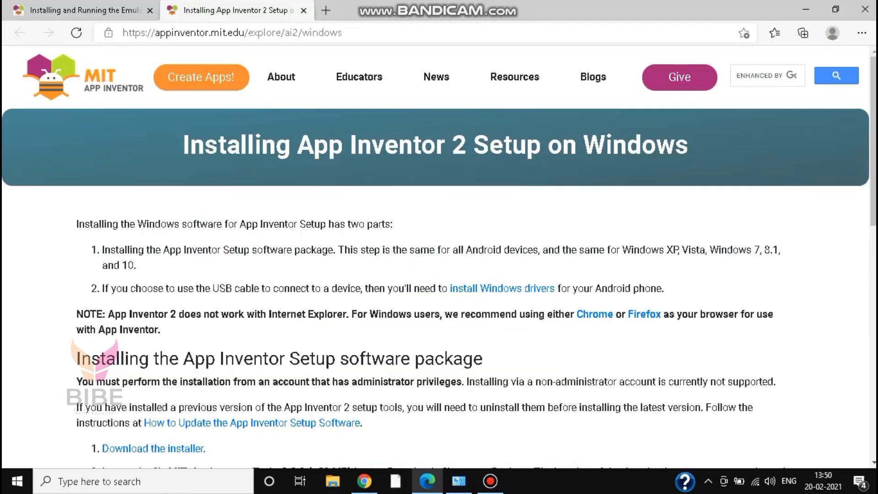
pyautogui.scroll(-2, 439, 256)
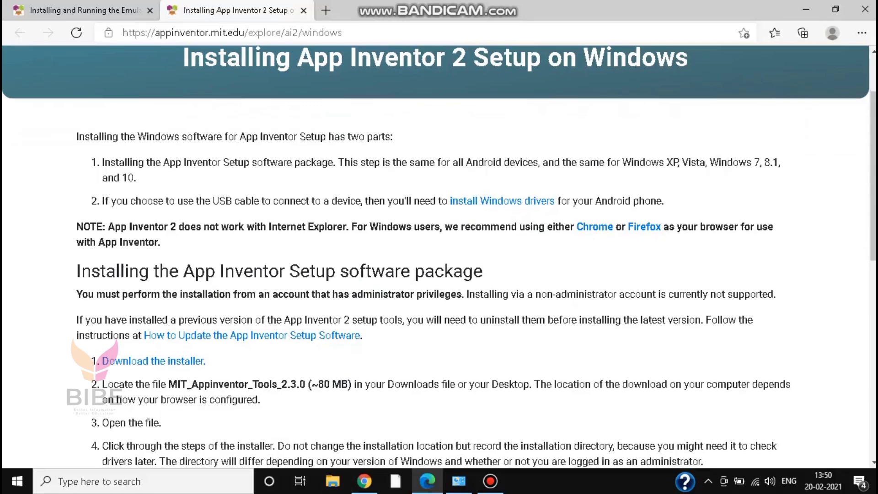
pyautogui.scroll(-2, 439, 256)
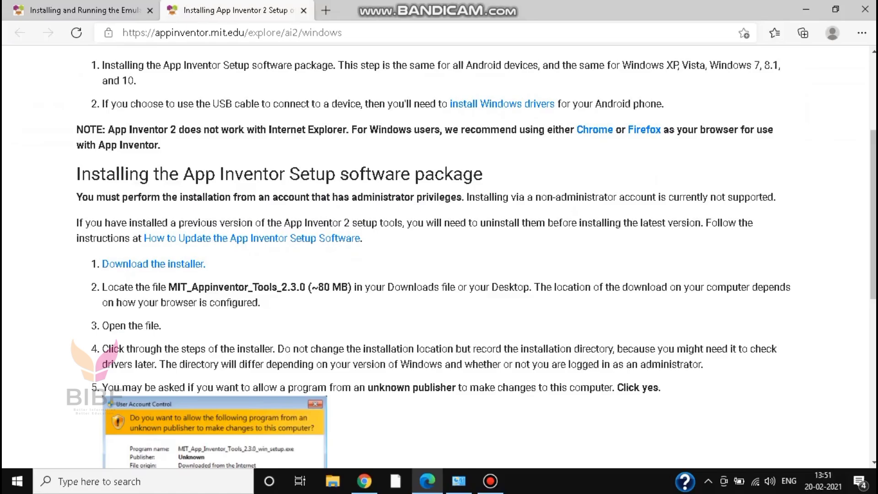
pyautogui.scroll(-1, 439, 256)
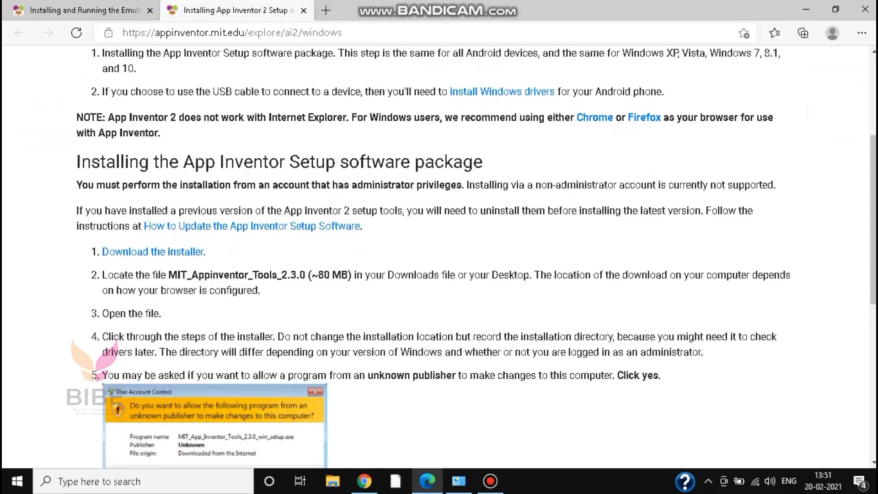
pyautogui.doubleClick(172, 365)
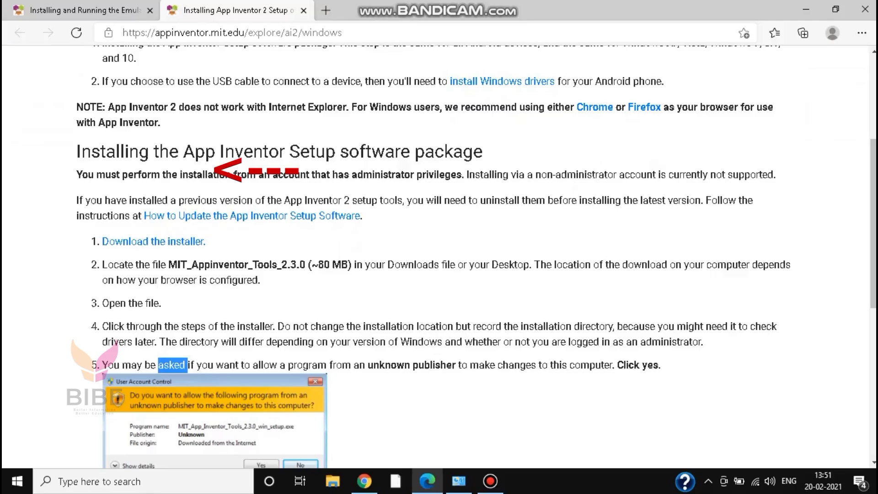
pyautogui.scroll(-3, 439, 256)
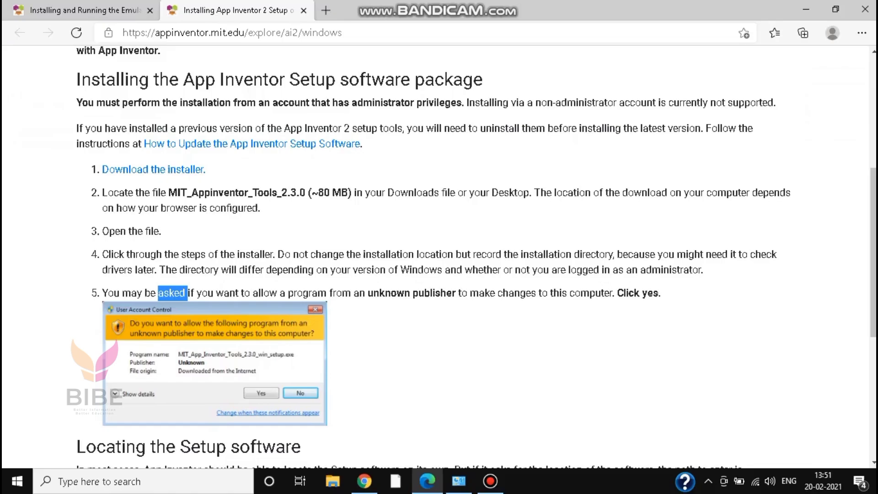
pyautogui.scroll(-3, 439, 256)
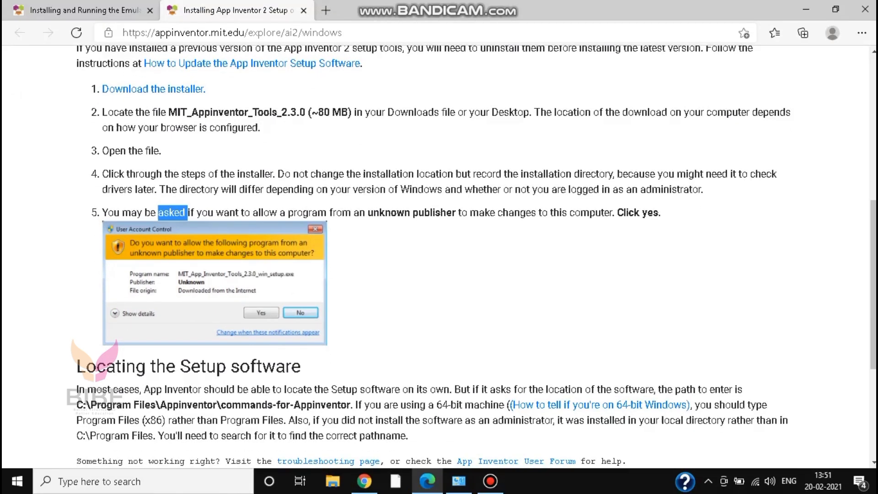
pyautogui.scroll(1, 439, 256)
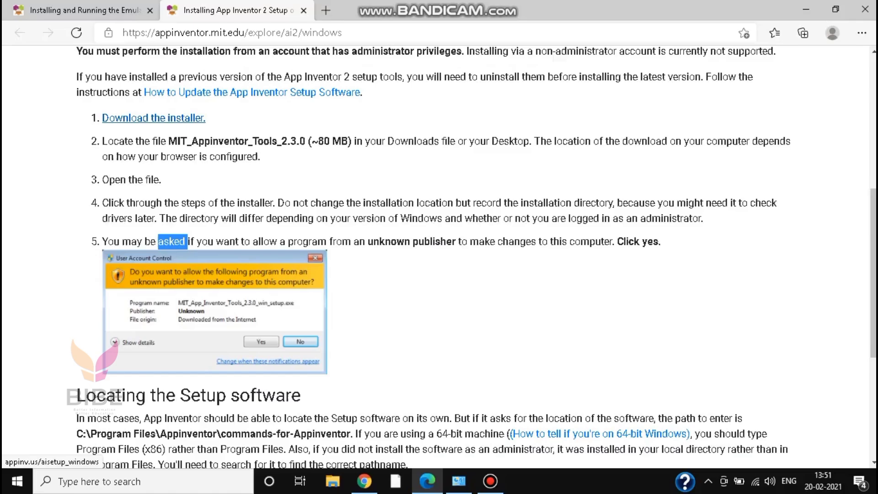
# Download the App Inventor installer for Windows and choose not to be asked again about download saving
pyautogui.click(153, 118)
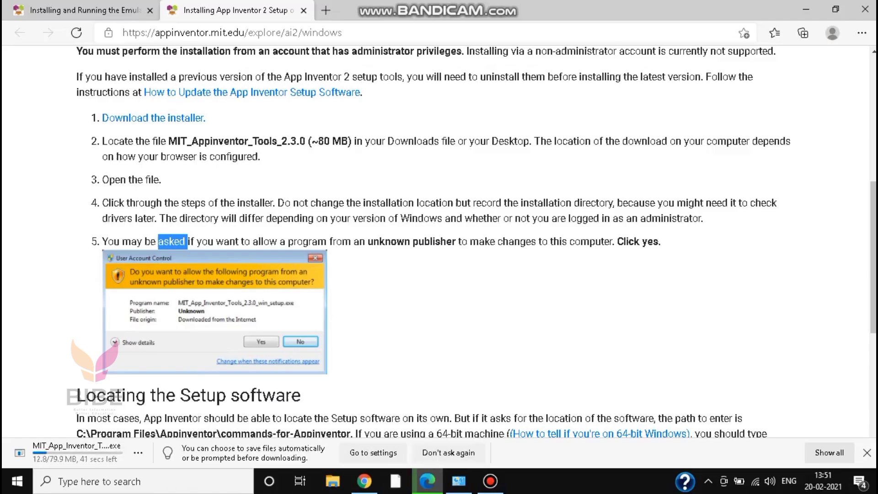
pyautogui.click(448, 452)
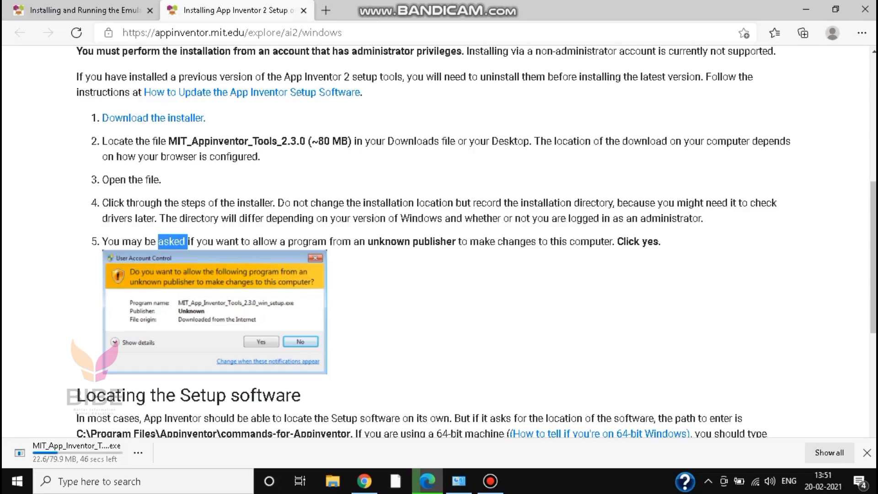
pyautogui.scroll(-4, 434, 228)
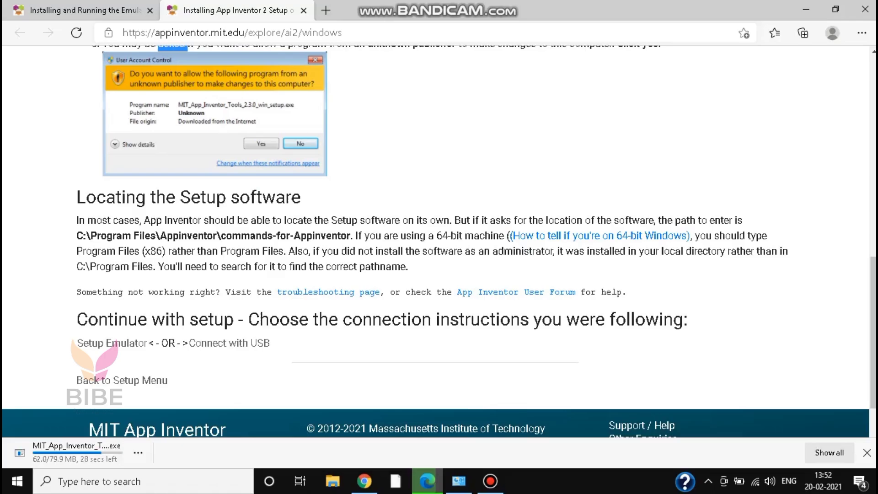
pyautogui.scroll(-1, 438, 254)
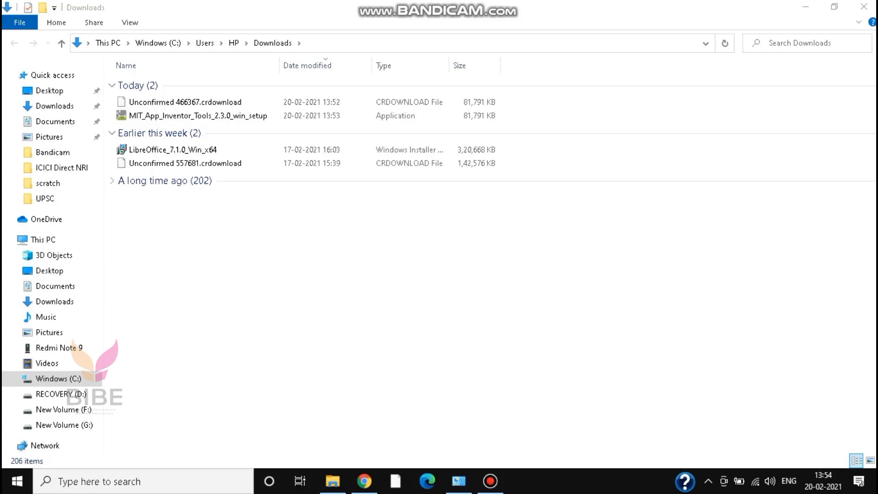
# Run MIT_App_Inventor_Tools_2.3.0_win_setup from the Downloads folder and accept its license agreement
pyautogui.doubleClick(198, 116)
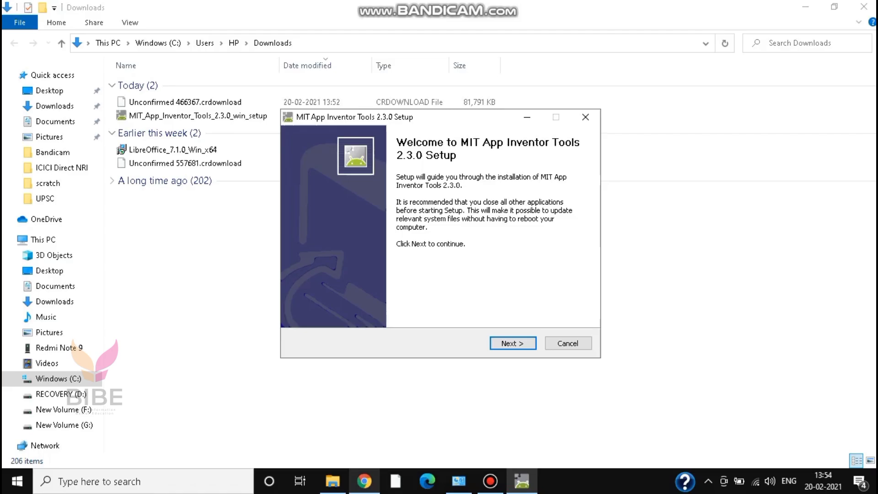
pyautogui.moveTo(458, 481)
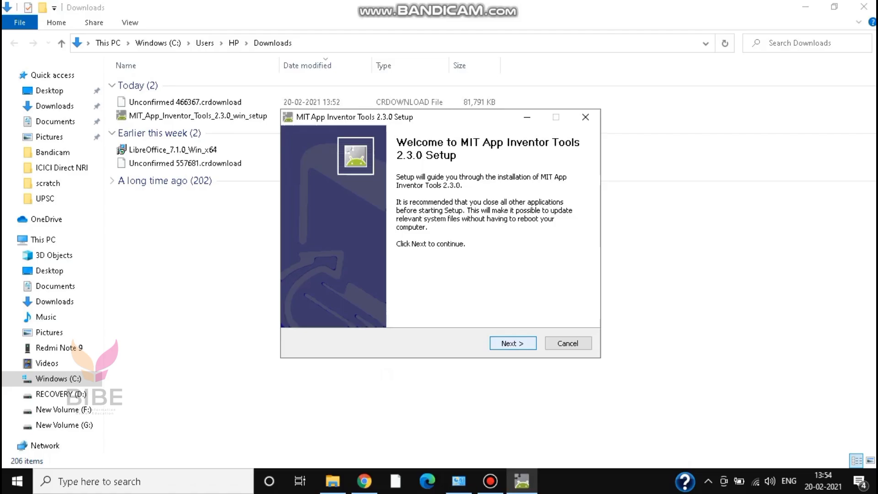
pyautogui.click(513, 343)
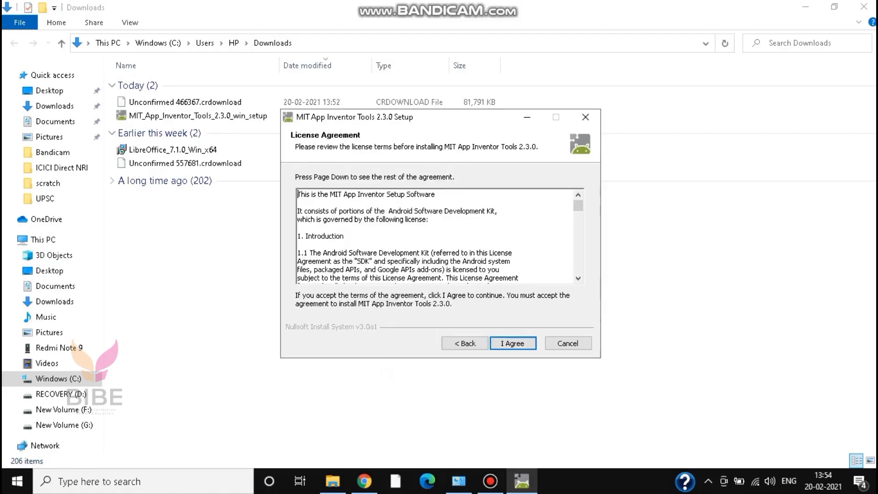
pyautogui.click(512, 343)
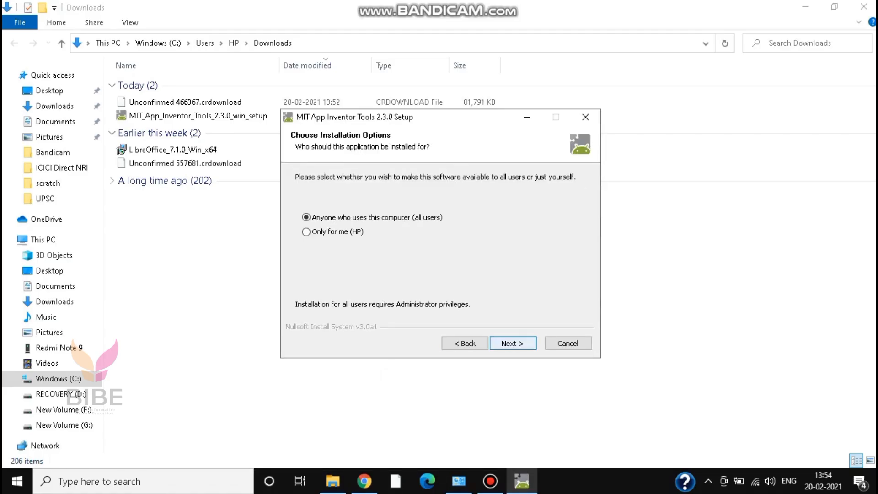
# Install the tools for all users with a desktop icon, keeping the default directory and shortcut folder, and finish setup with aiStarter starting
pyautogui.click(512, 342)
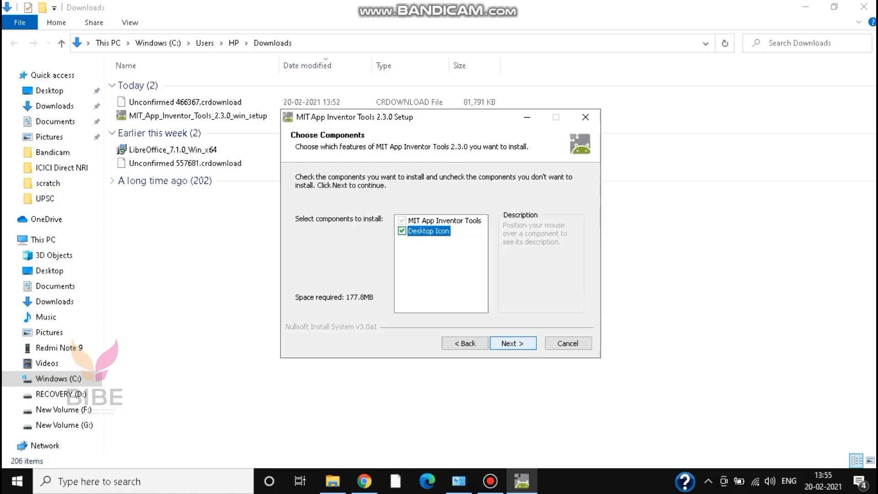
pyautogui.click(512, 343)
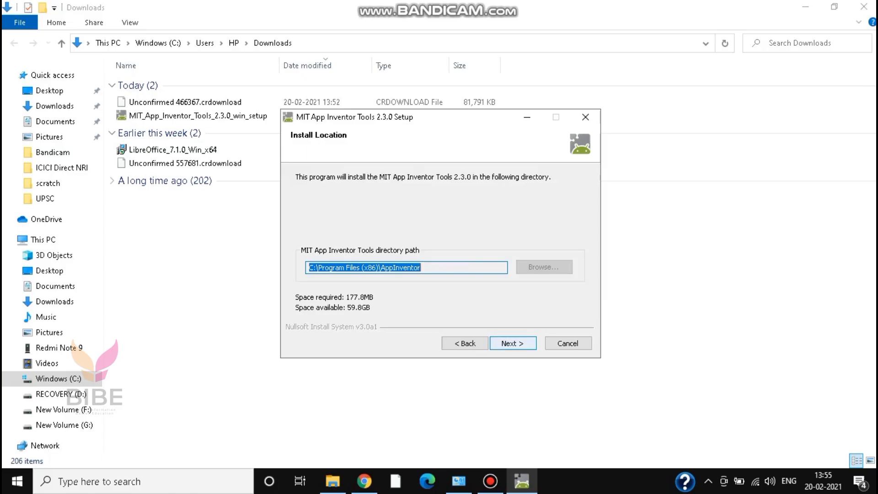
pyautogui.click(513, 343)
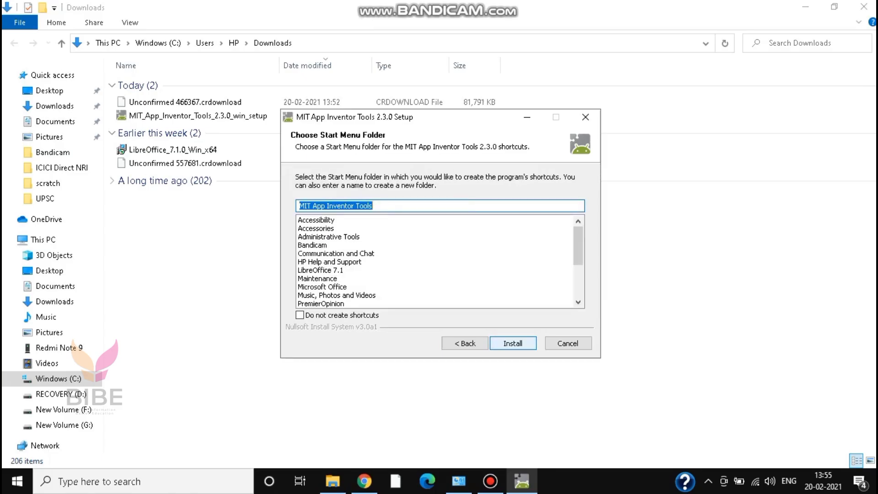
pyautogui.click(513, 342)
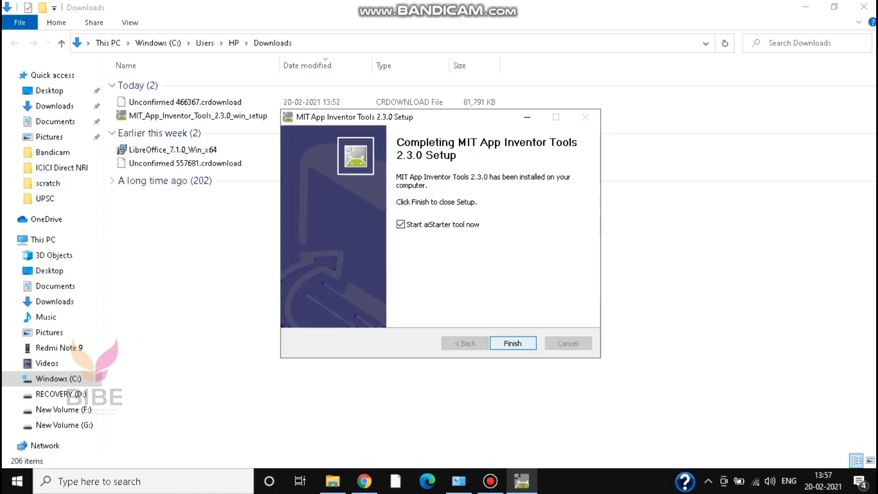
pyautogui.press('Return')
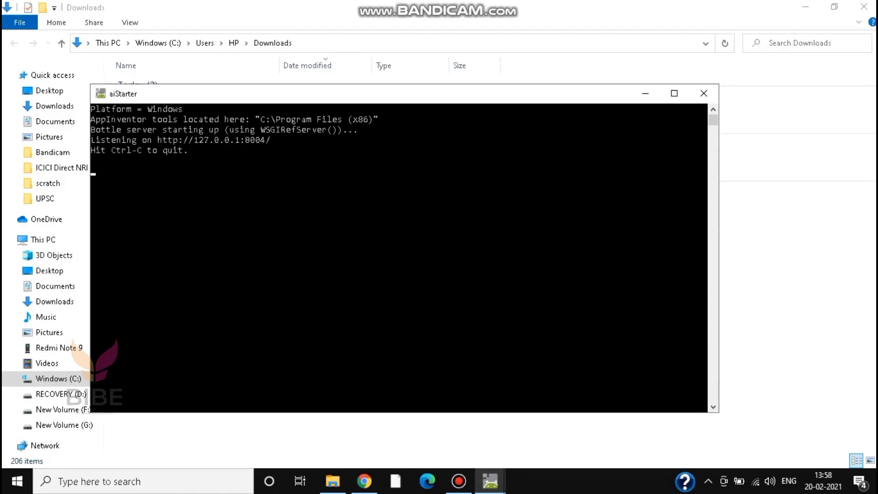
# Bring up the second aiStarter window and close it, leaving one aiStarter instance running
pyautogui.click(489, 480)
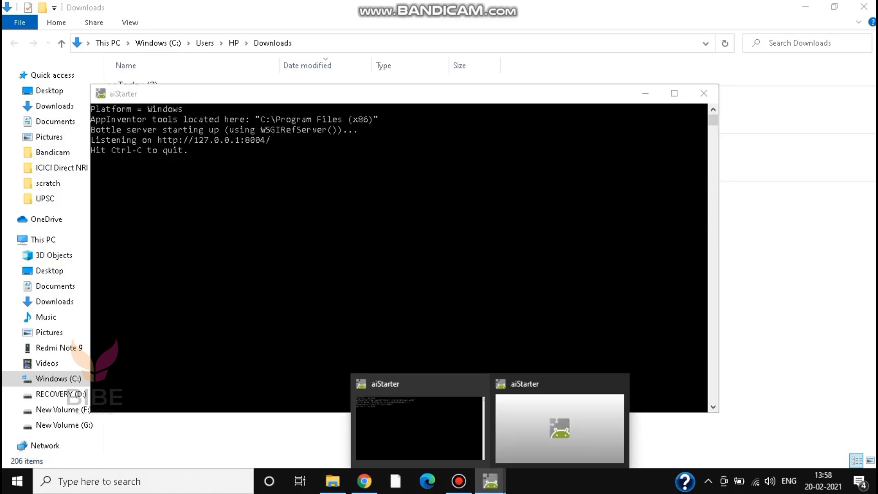
pyautogui.click(560, 428)
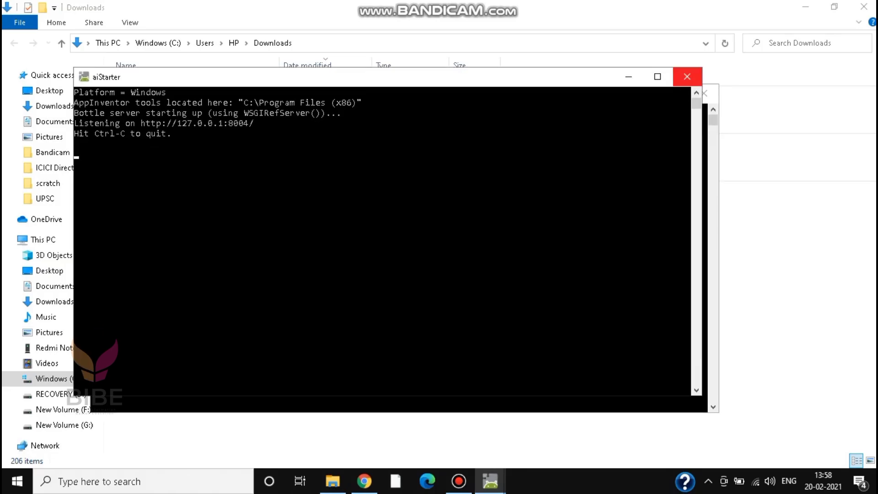
pyautogui.click(686, 77)
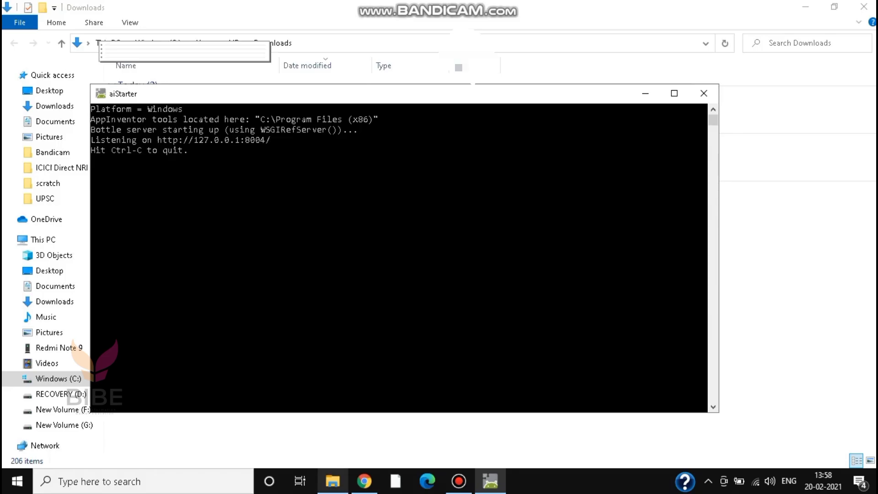
# Switch to Chrome, find the MIT App Inventor site with a new-tab web search for mit app inventor, and open its app creation page
pyautogui.click(363, 481)
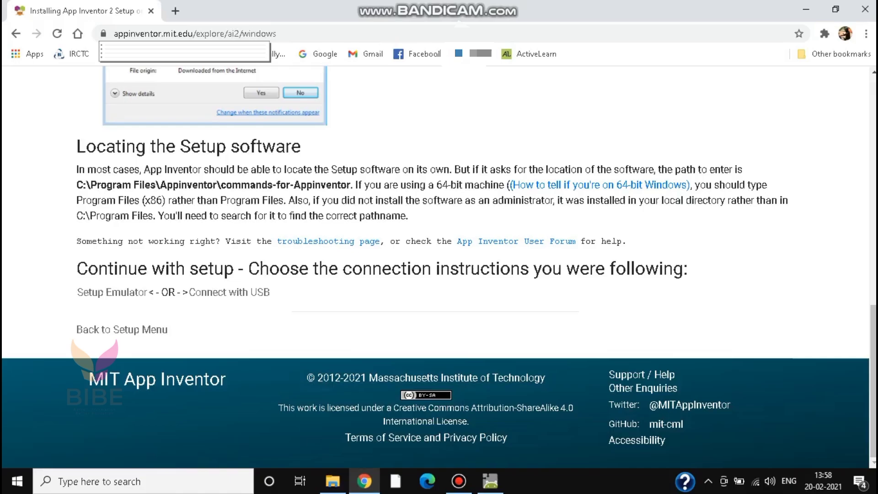
pyautogui.click(175, 11)
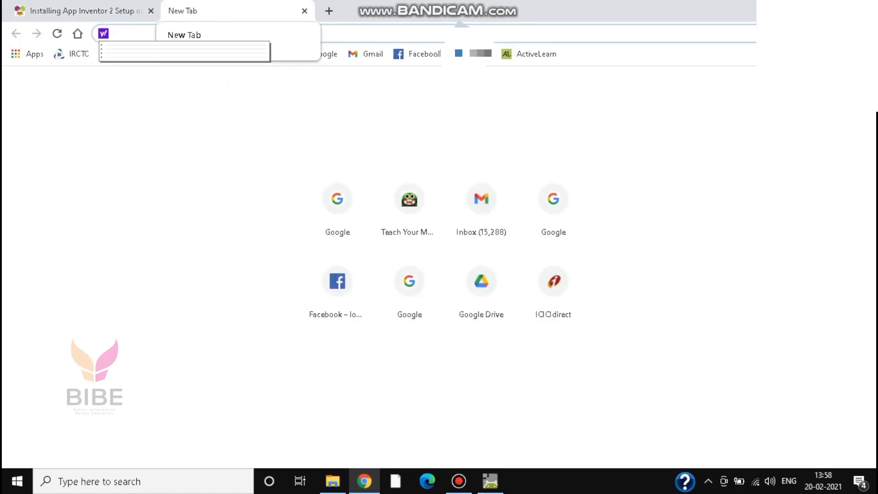
pyautogui.write('mi')
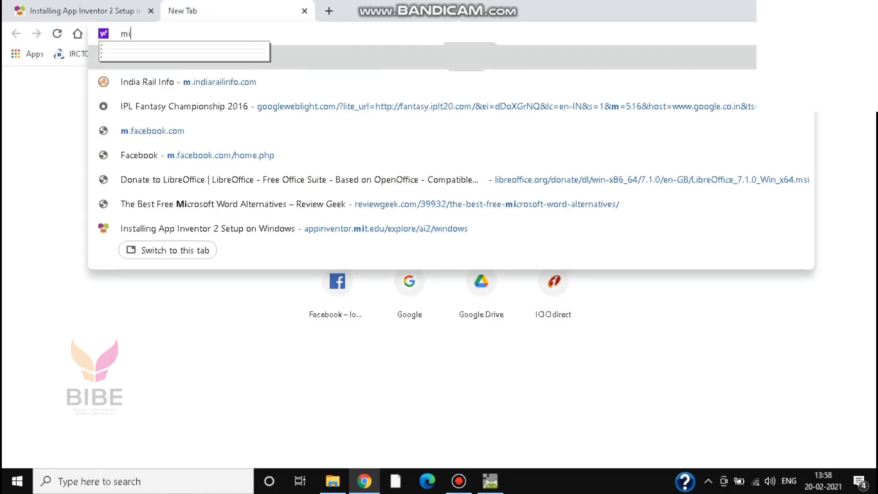
pyautogui.write('t app')
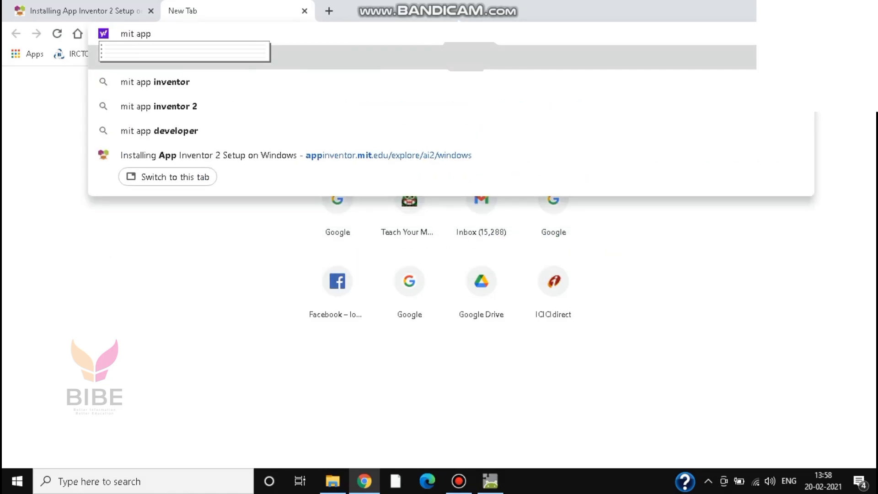
pyautogui.press('Down')
pyautogui.press('Return')
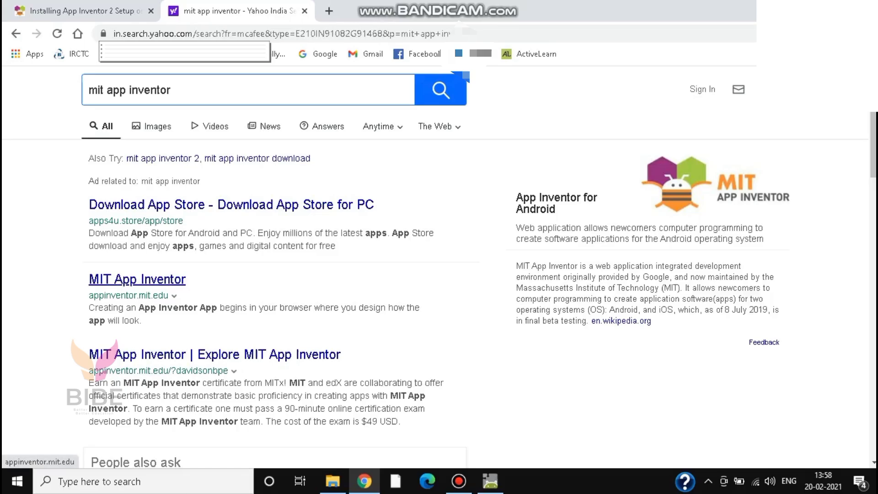
pyautogui.click(137, 279)
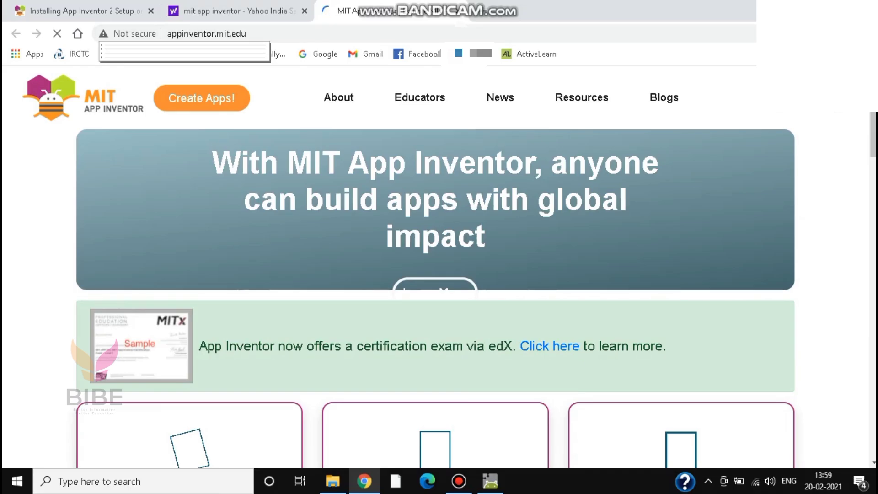
pyautogui.click(202, 98)
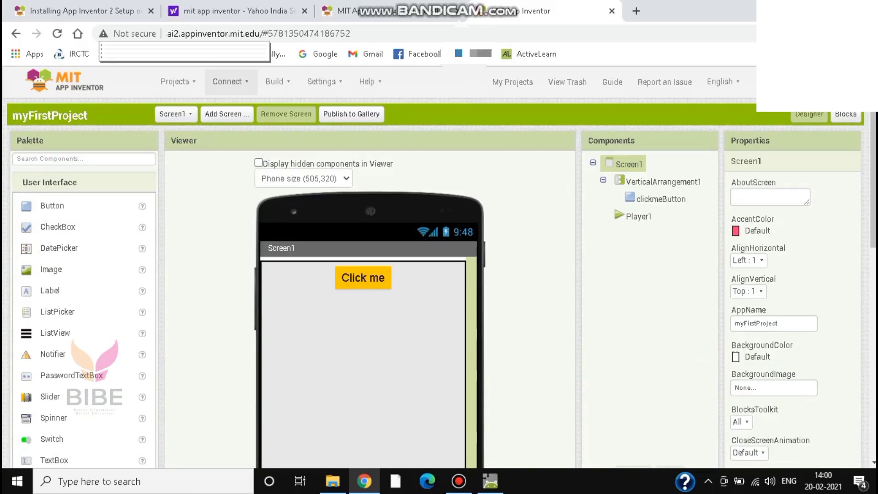
# Connect myFirstProject to the Android emulator and bring the 5554 phone emulator window to the front
pyautogui.click(230, 81)
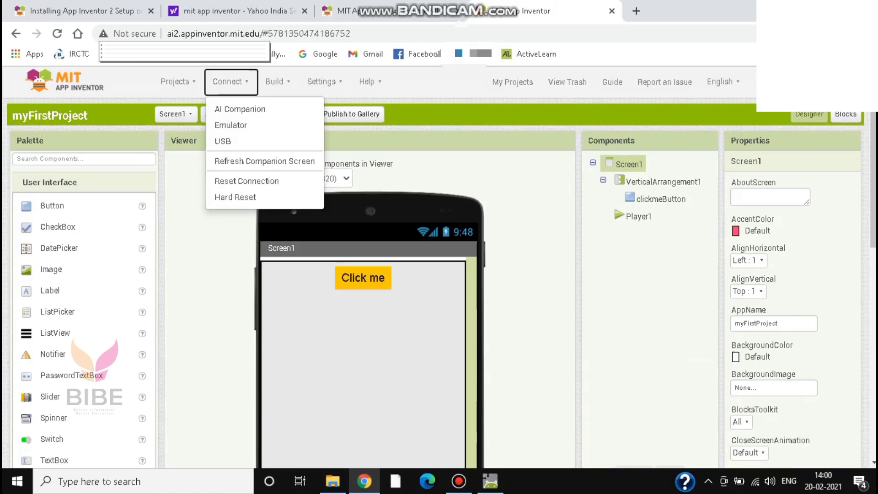
pyautogui.click(231, 124)
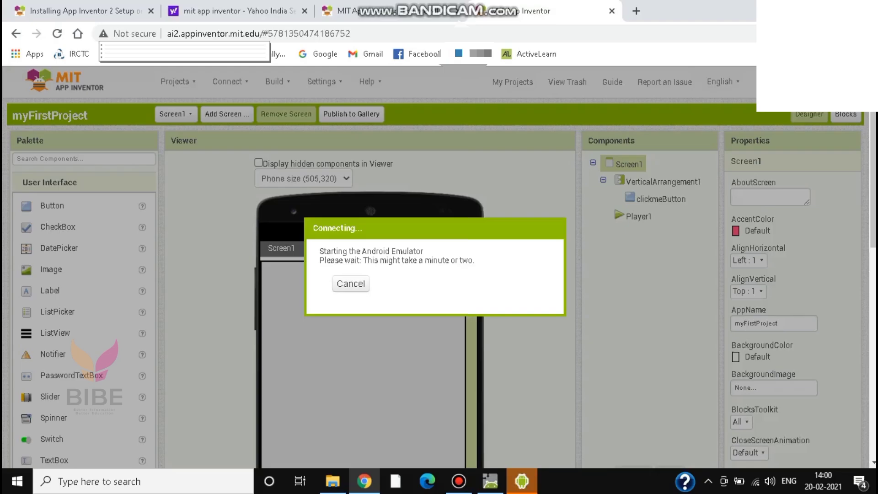
pyautogui.click(522, 481)
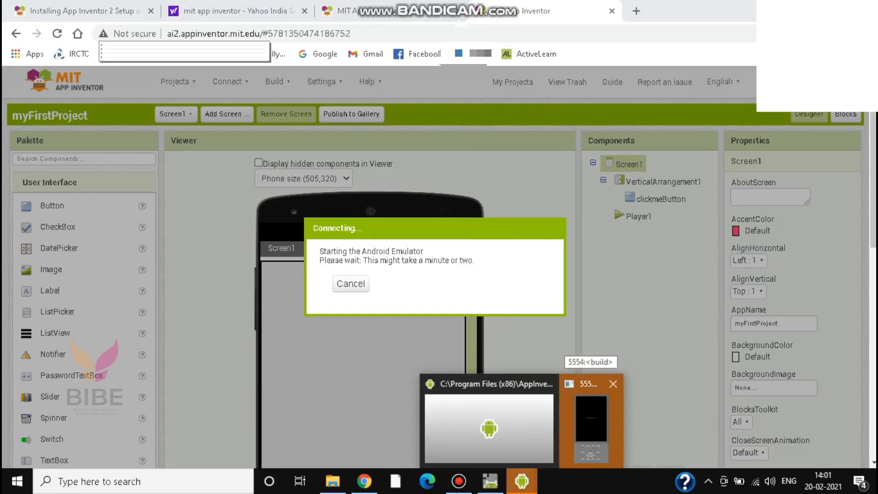
pyautogui.click(590, 421)
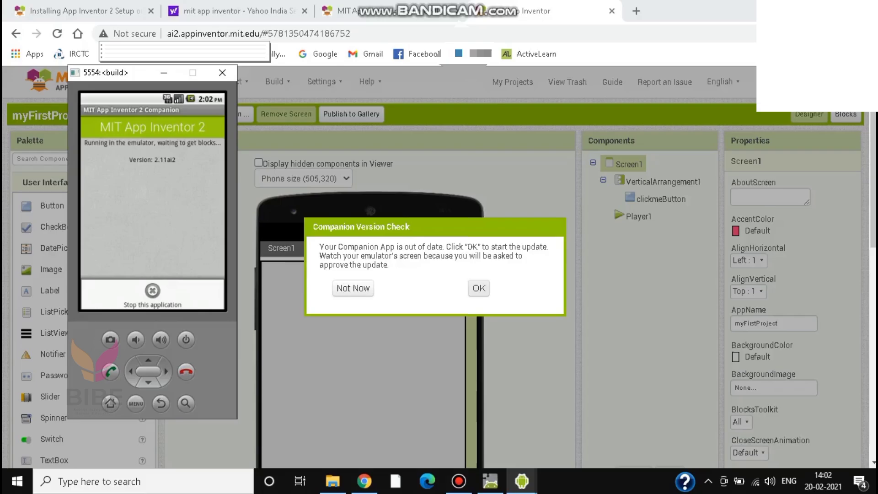
# Accept the Companion update, install the companion upgrade application in the emulator, and finish with Done instead of opening it
pyautogui.click(478, 288)
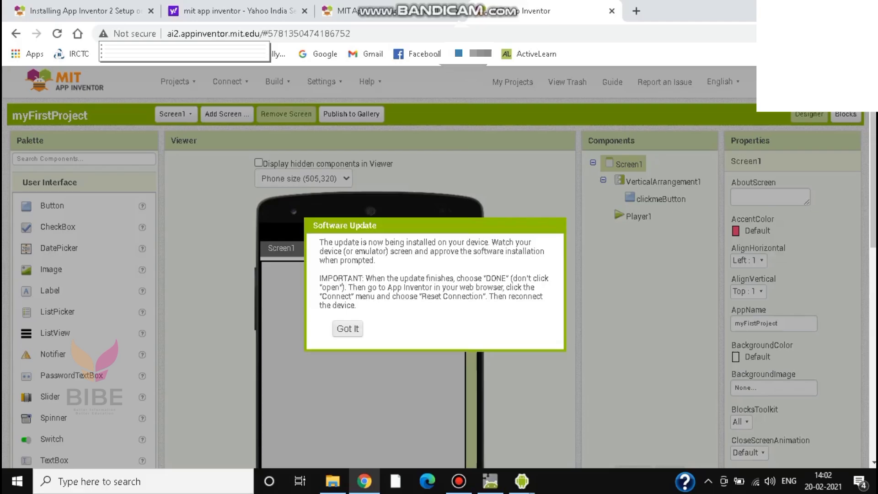
pyautogui.click(348, 328)
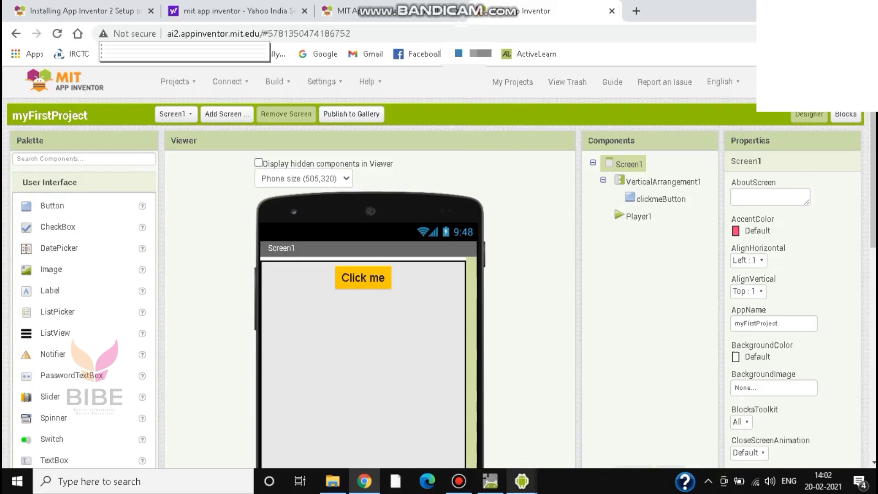
pyautogui.moveTo(522, 480)
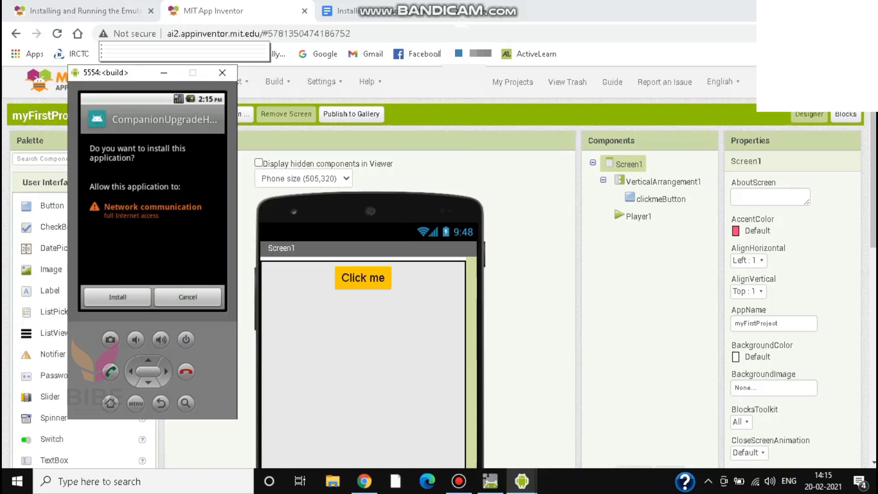
pyautogui.click(117, 296)
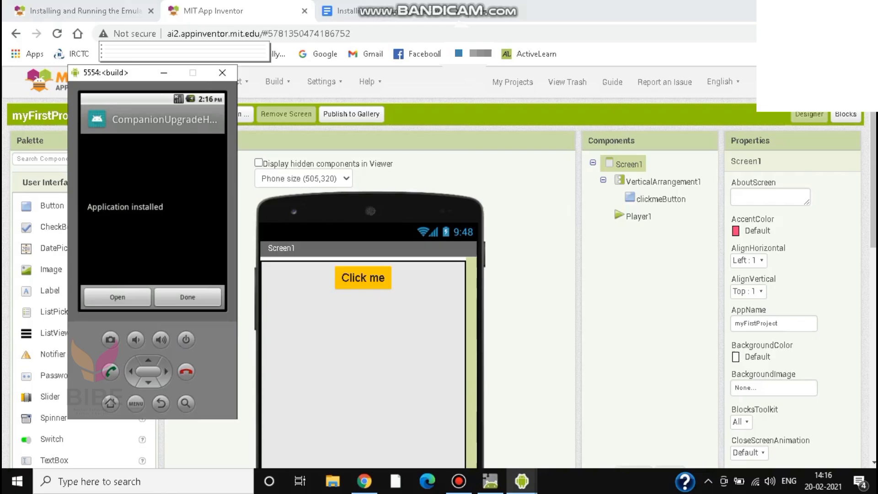
pyautogui.click(187, 297)
pyautogui.click(187, 297)
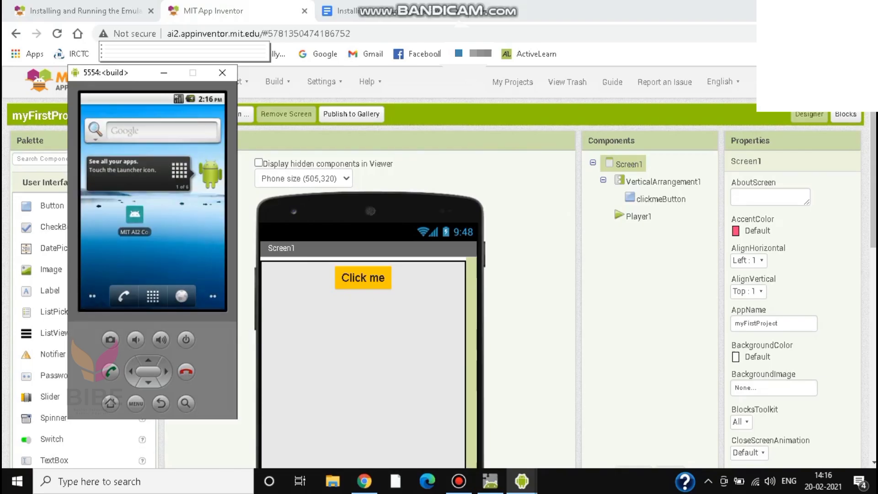
# Reset the App Inventor connection and connect myFirstProject to the emulator again
pyautogui.click(245, 81)
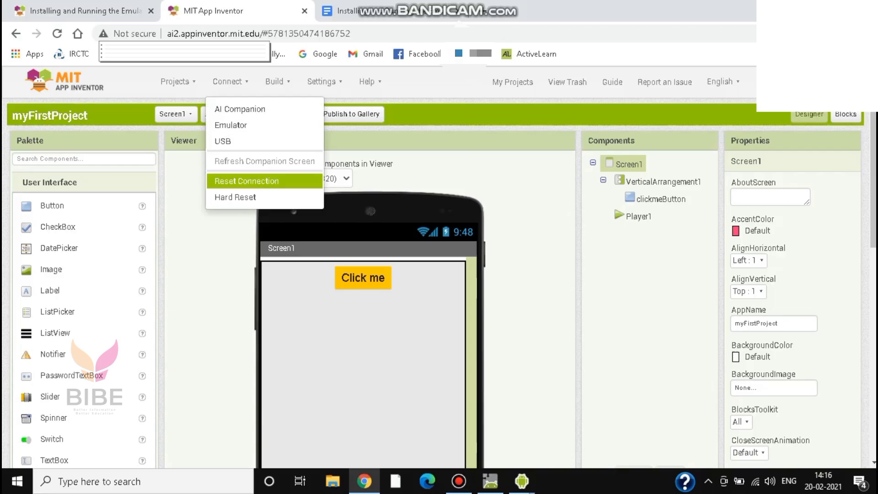
pyautogui.click(247, 181)
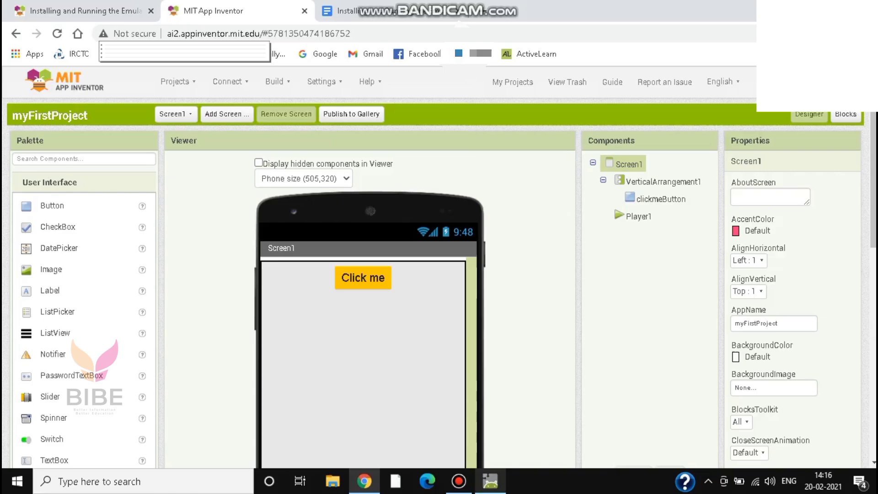
pyautogui.moveTo(490, 480)
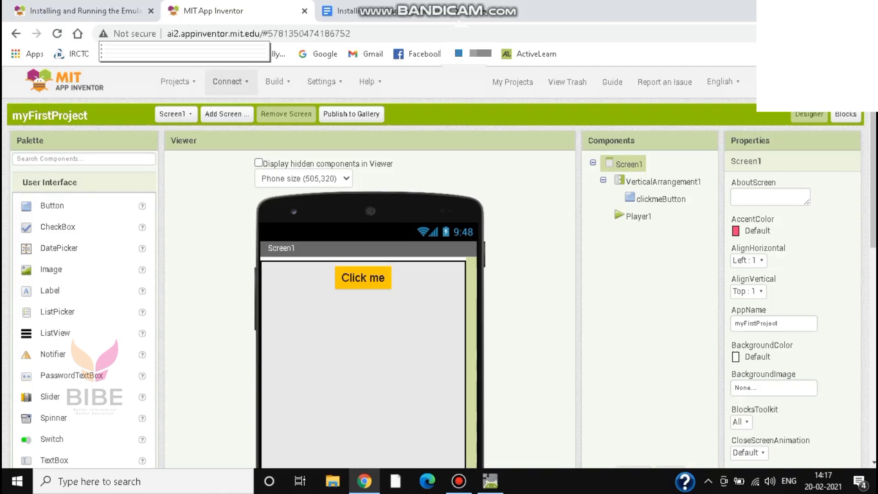
pyautogui.click(227, 82)
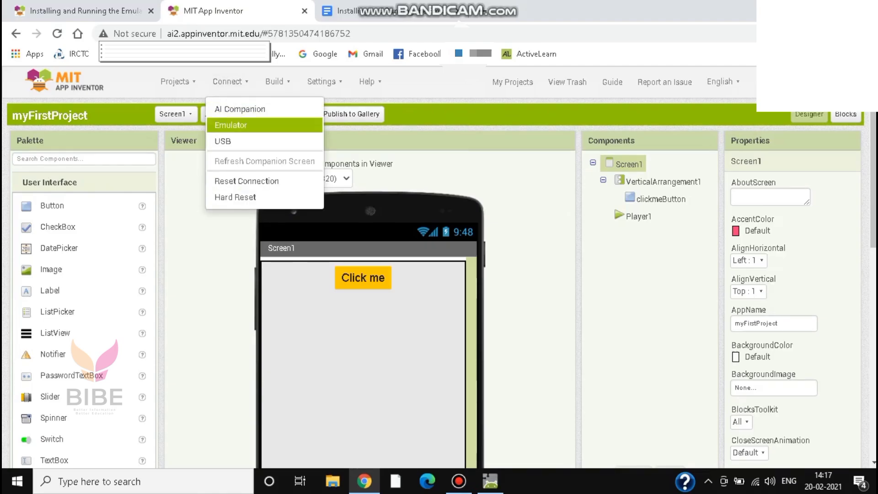
pyautogui.click(231, 125)
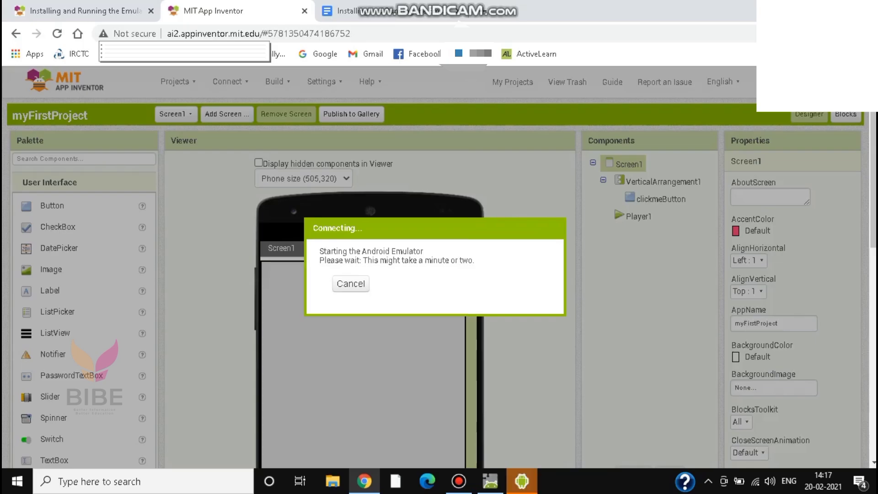
# Inspect and minimize the emulator.exe console window, and bring up the 5554 phone emulator window
pyautogui.moveTo(521, 481)
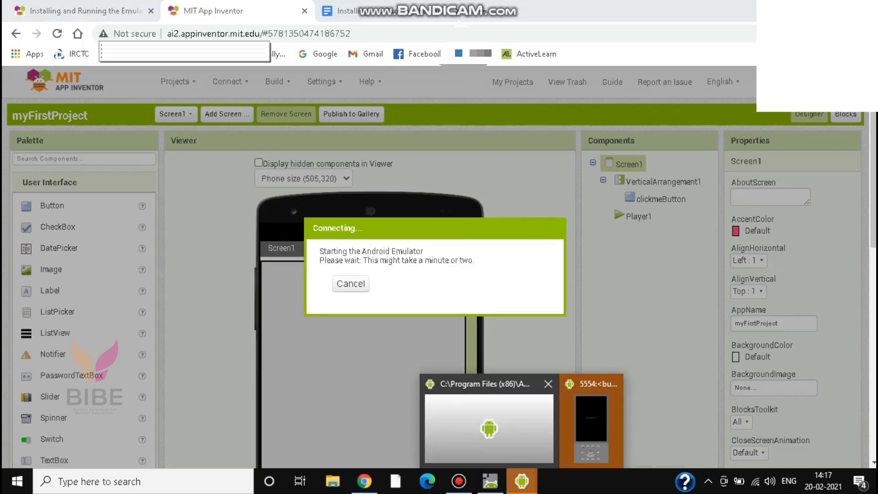
pyautogui.click(488, 428)
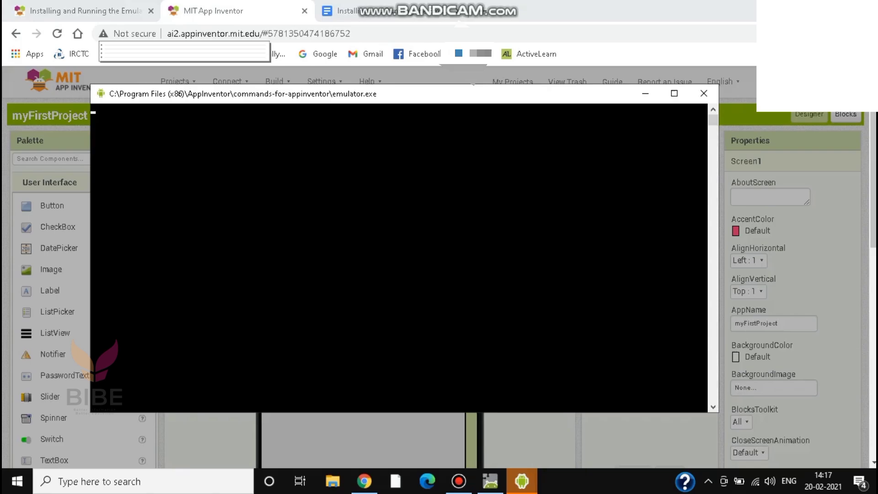
pyautogui.moveTo(521, 481)
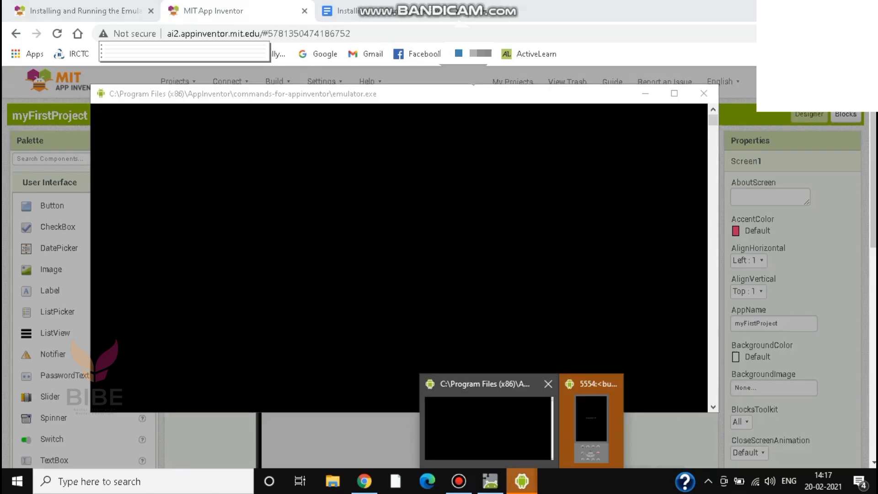
pyautogui.click(489, 428)
pyautogui.click(645, 93)
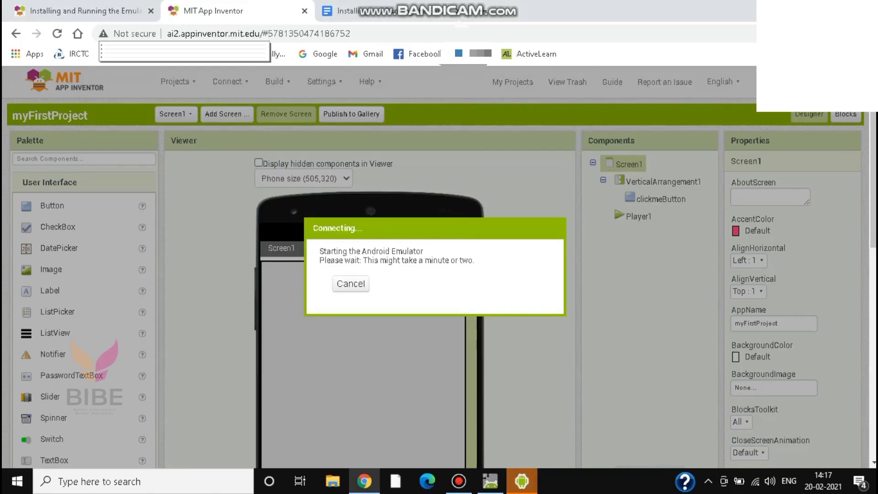
pyautogui.moveTo(521, 481)
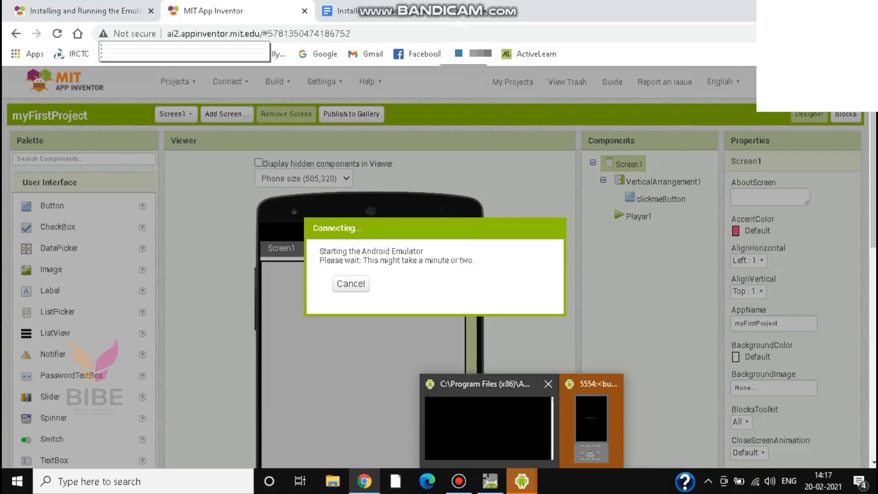
pyautogui.click(591, 421)
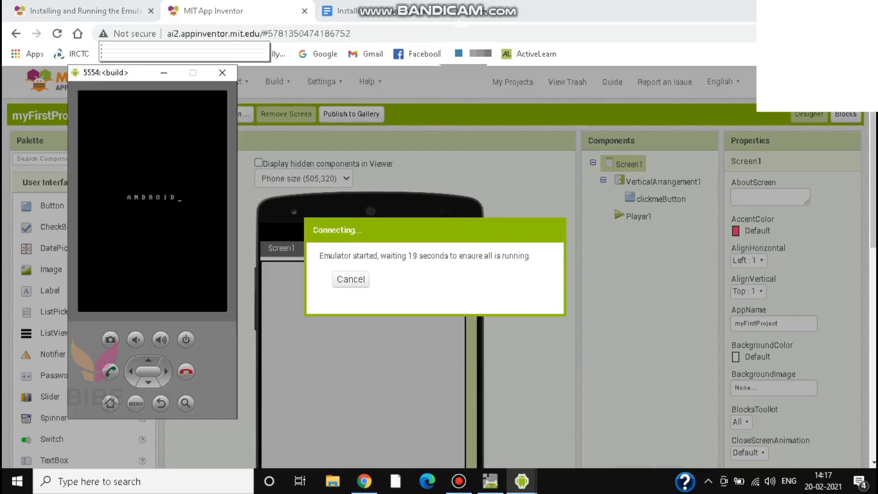
# Show the emulator.exe console once more, minimize it, and return to the 5554 phone emulator to check the project on it
pyautogui.click(521, 481)
pyautogui.click(489, 425)
pyautogui.click(521, 481)
pyautogui.click(591, 421)
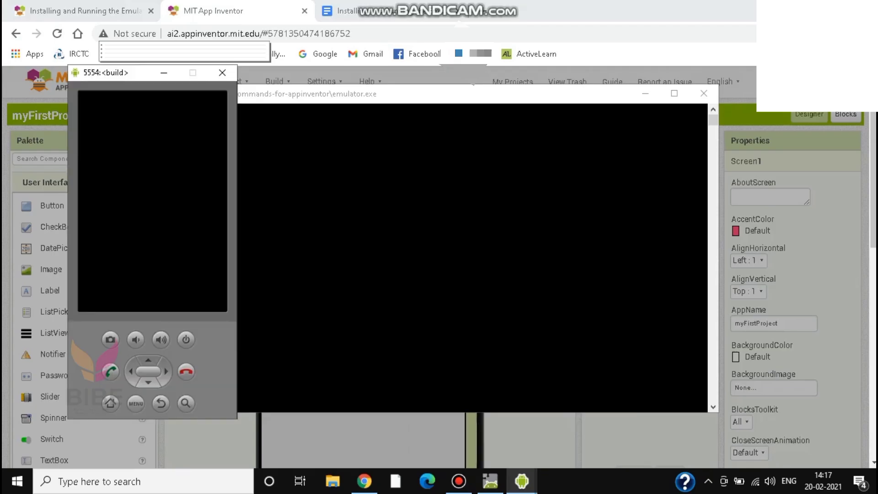
pyautogui.click(645, 93)
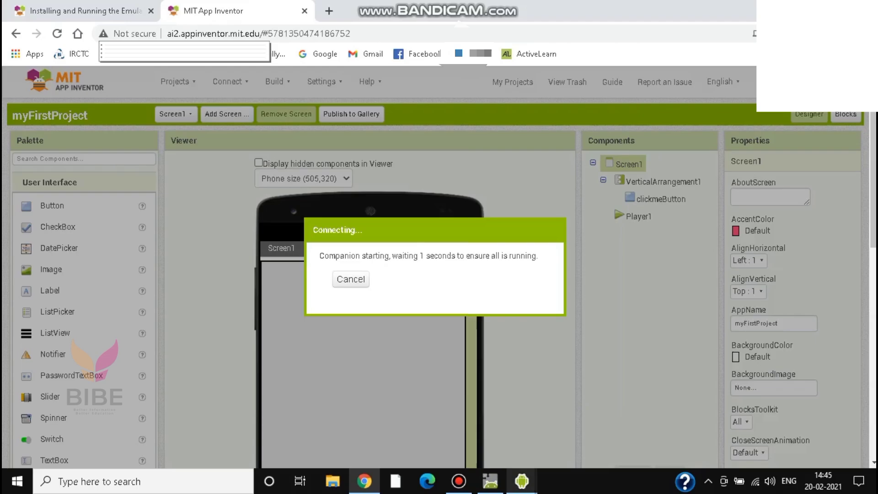
pyautogui.moveTo(521, 480)
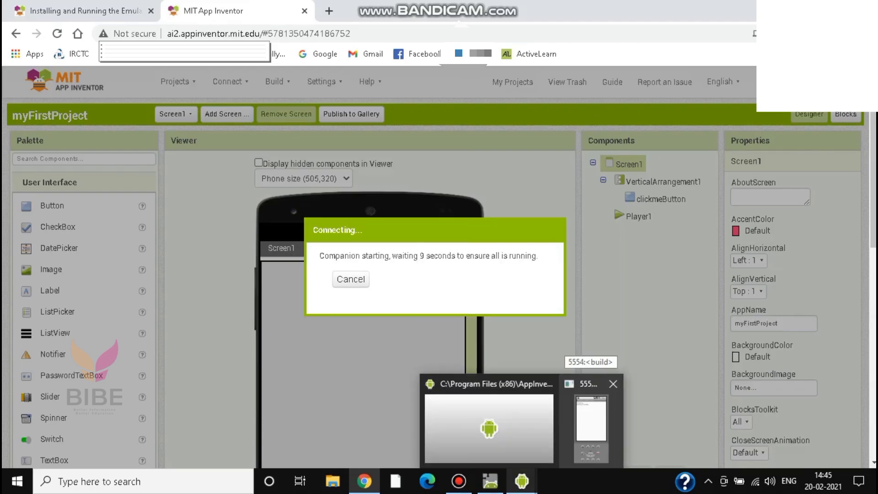
pyautogui.click(590, 418)
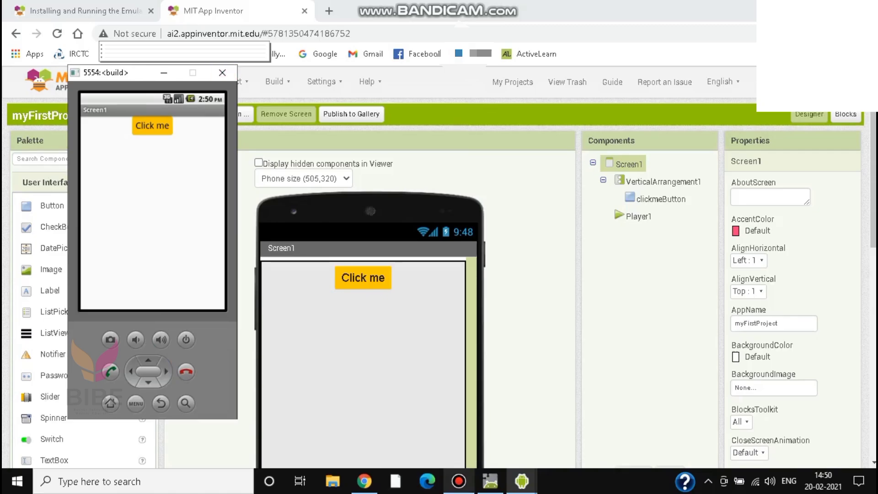
pyautogui.click(459, 481)
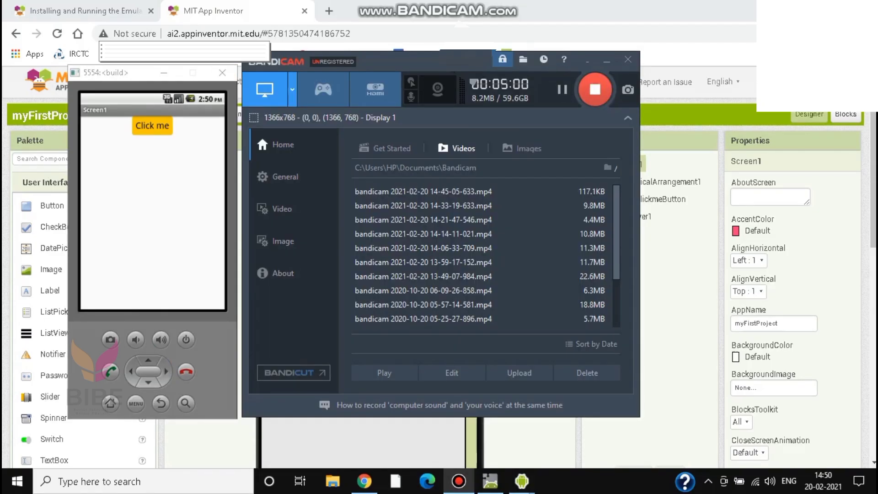
pyautogui.click(595, 89)
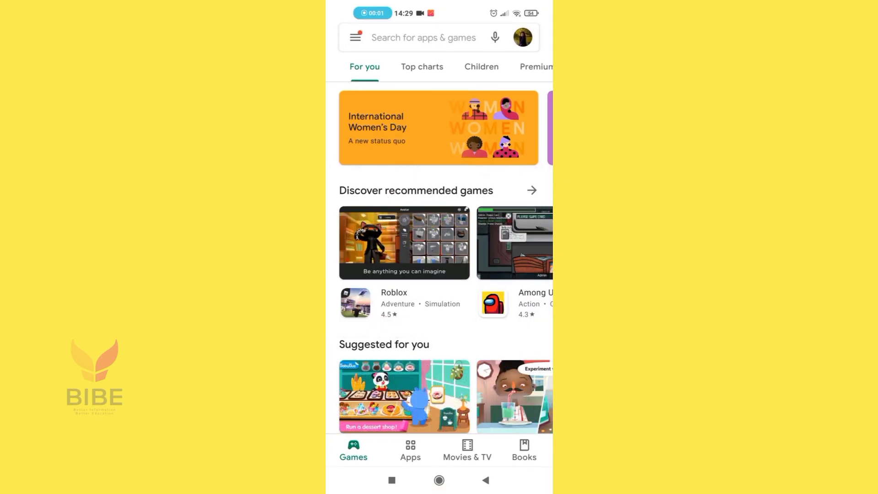
# Search the Play Store for "mit app inve" and open the MIT AI2 Companion app page from the suggestions
pyautogui.click(424, 37)
pyautogui.write('mi')
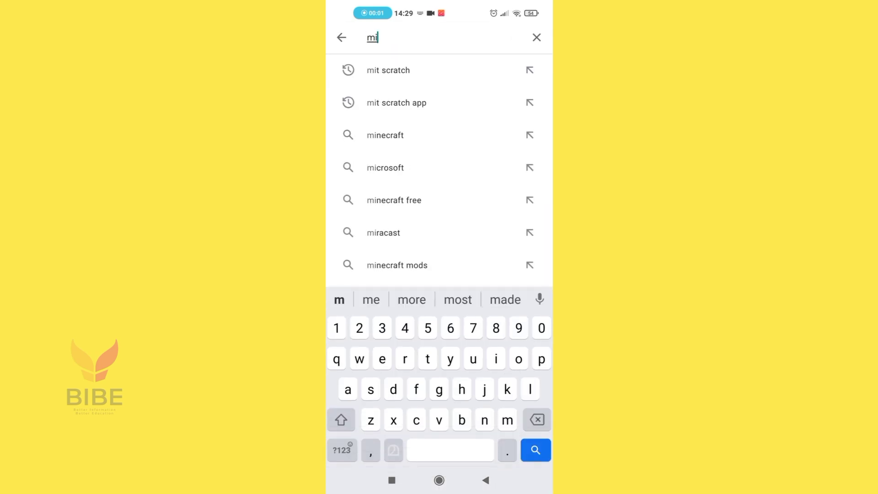
pyautogui.write('t a')
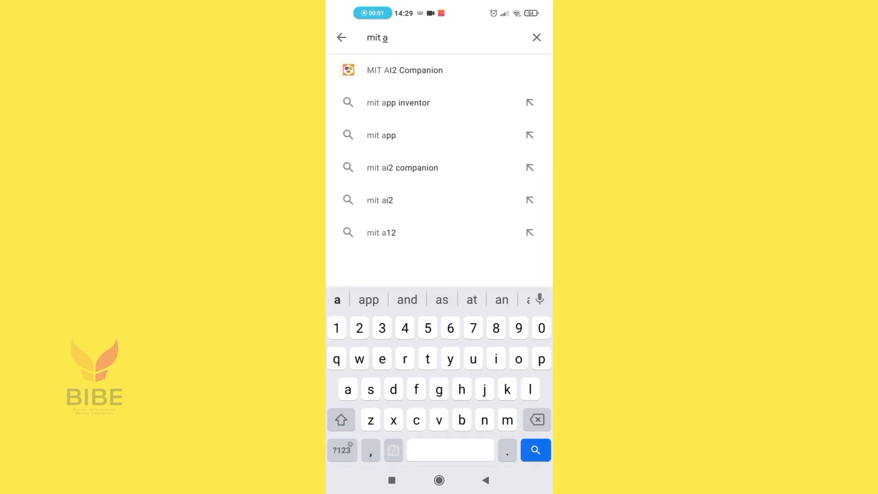
pyautogui.write('pp')
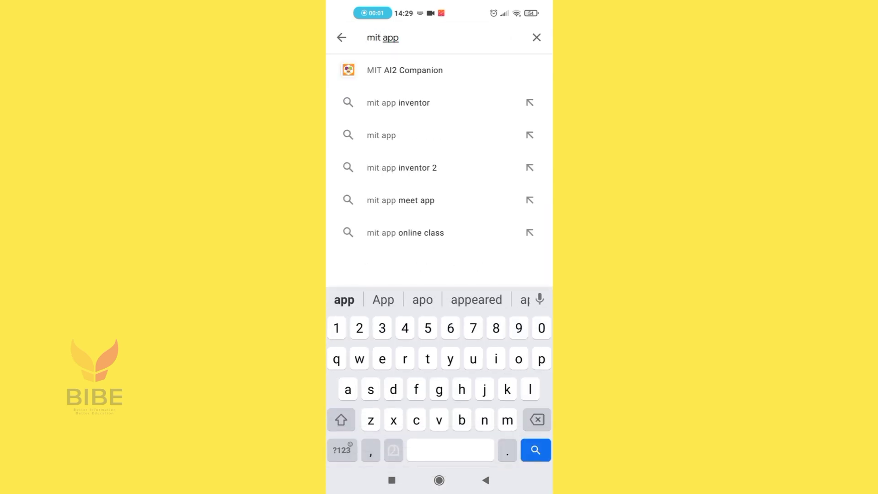
pyautogui.write(' inve')
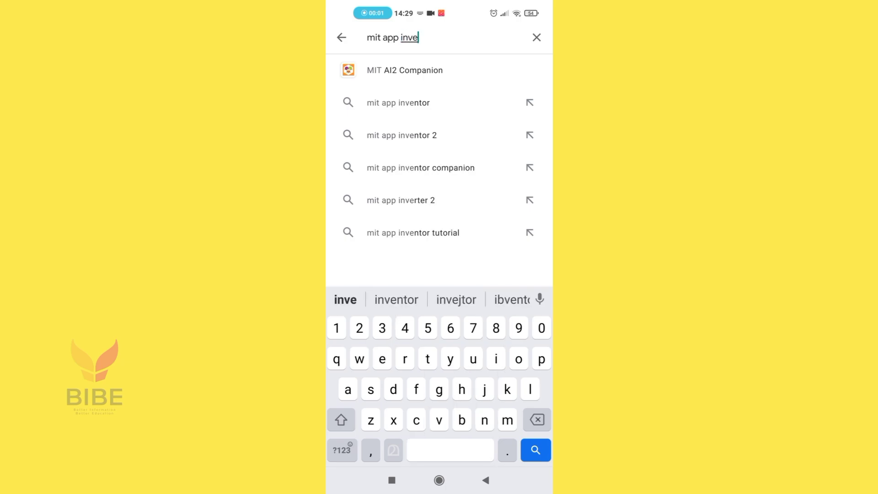
pyautogui.click(404, 70)
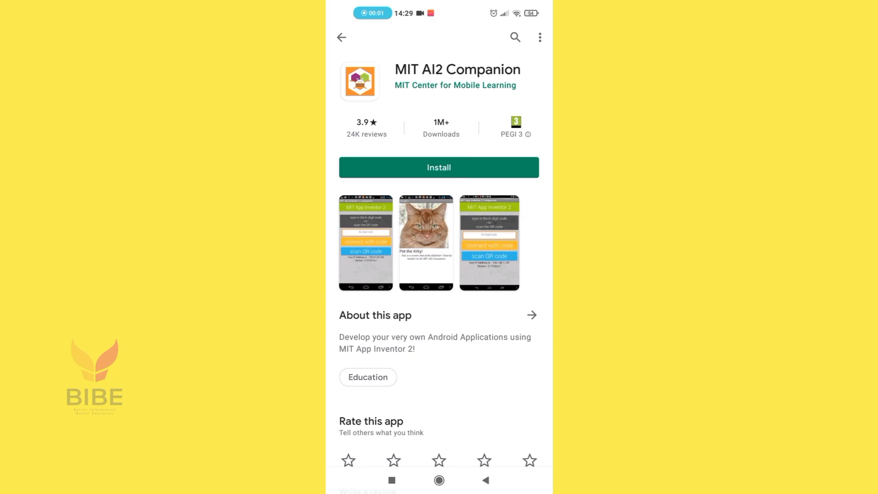
# Install MIT AI2 Companion on the phone, open it, and allow it to access photos, media and files
pyautogui.click(439, 168)
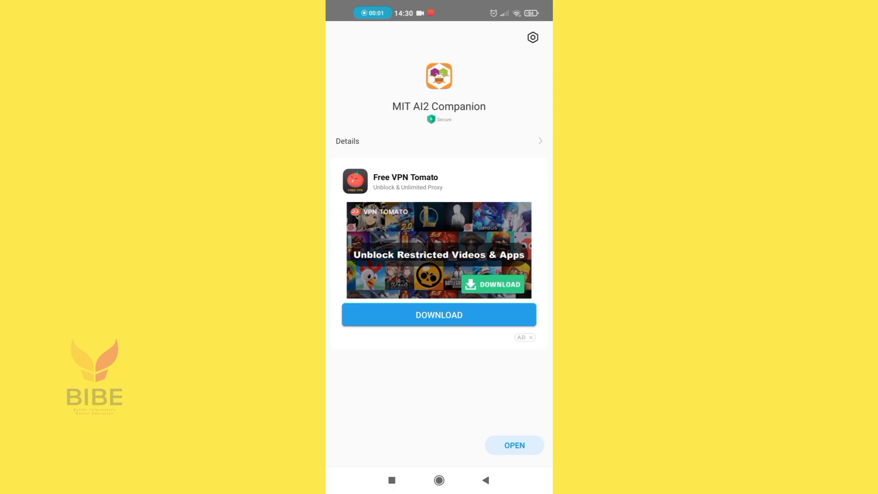
pyautogui.click(515, 444)
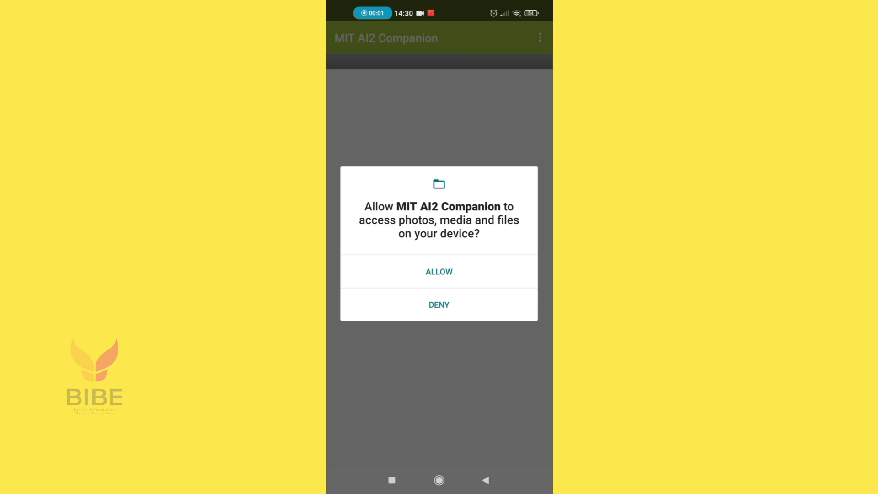
pyautogui.click(439, 271)
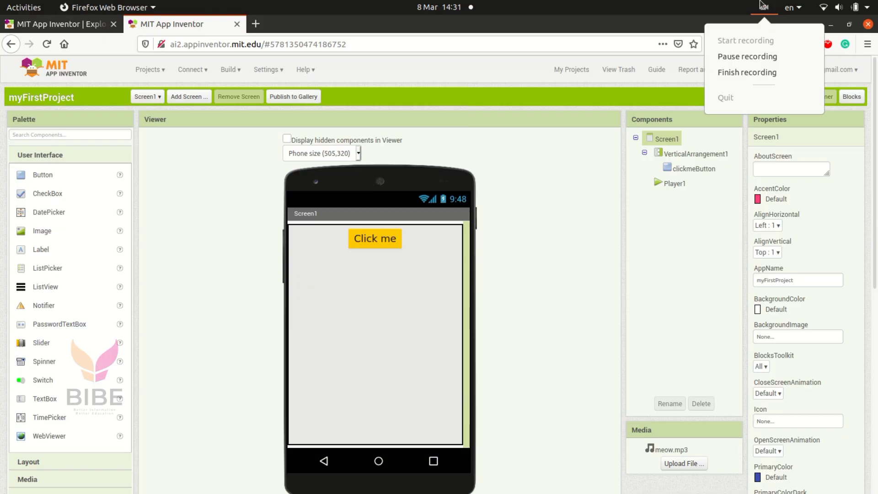
# Switch to myFirstProject in MIT App Inventor on the computer and connect it to the phone through AI Companion
pyautogui.click(649, 11)
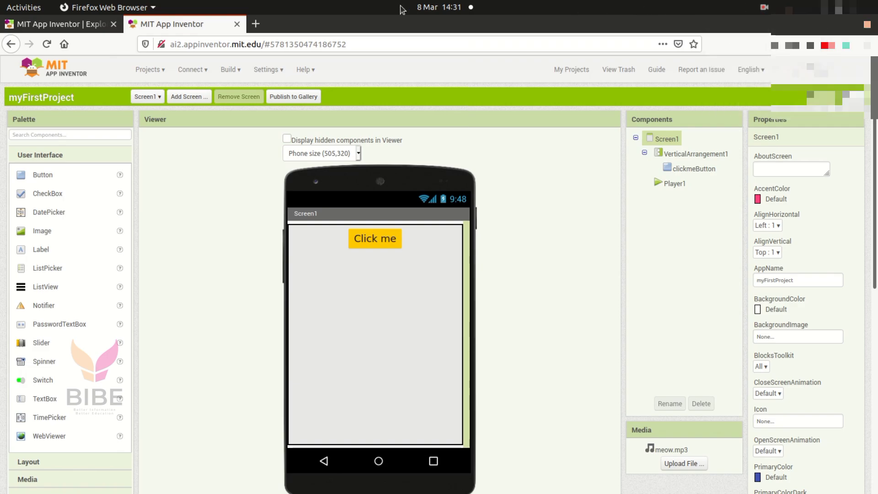
pyautogui.click(206, 69)
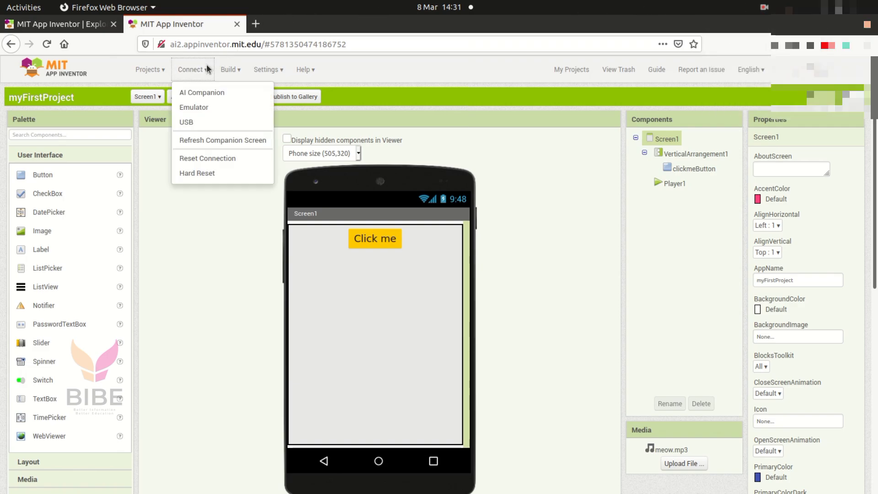
pyautogui.click(226, 93)
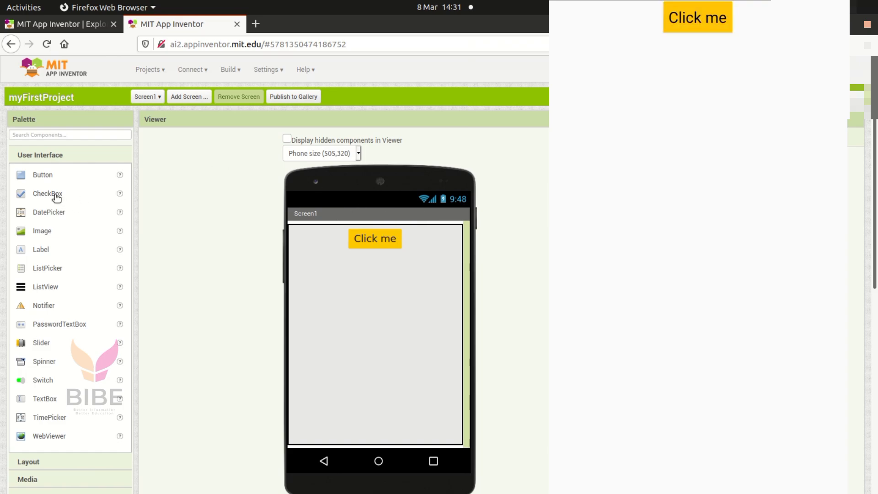
# Add a CheckBox below the Click me button on Screen1 and refresh the companion screen
pyautogui.moveTo(56, 197); pyautogui.dragTo(330, 287)
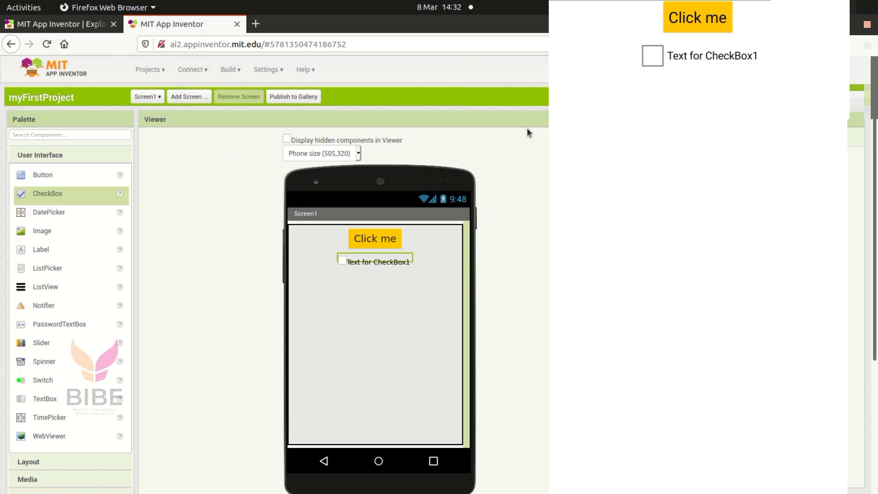
pyautogui.click(185, 73)
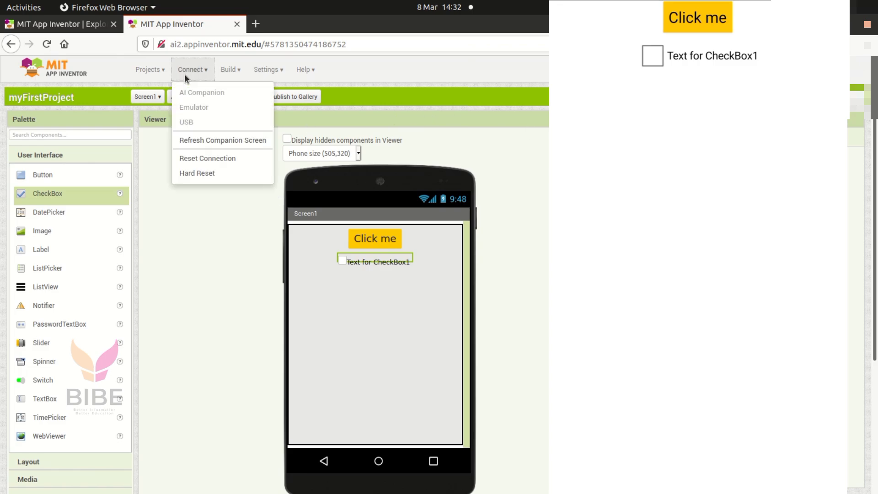
pyautogui.click(203, 137)
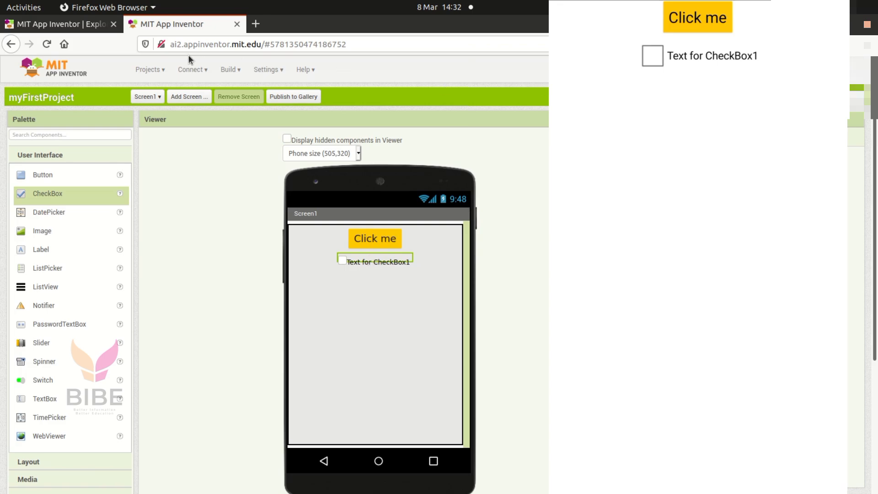
pyautogui.click(192, 70)
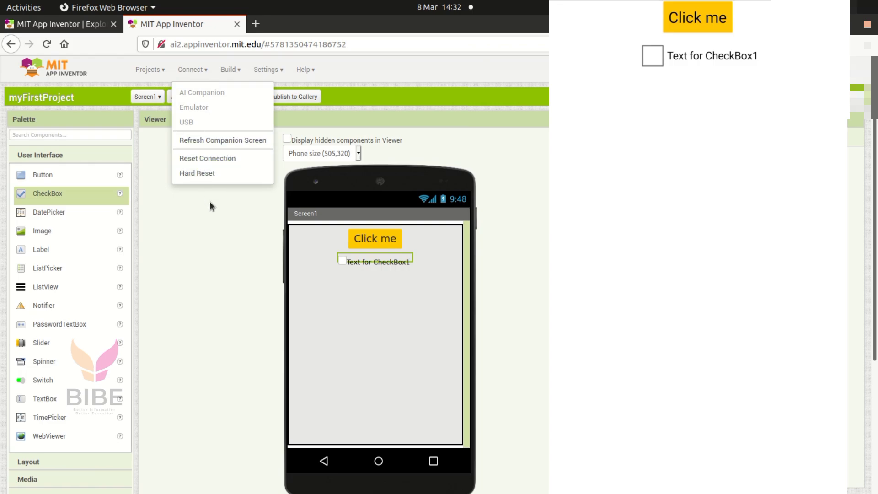
pyautogui.click(240, 217)
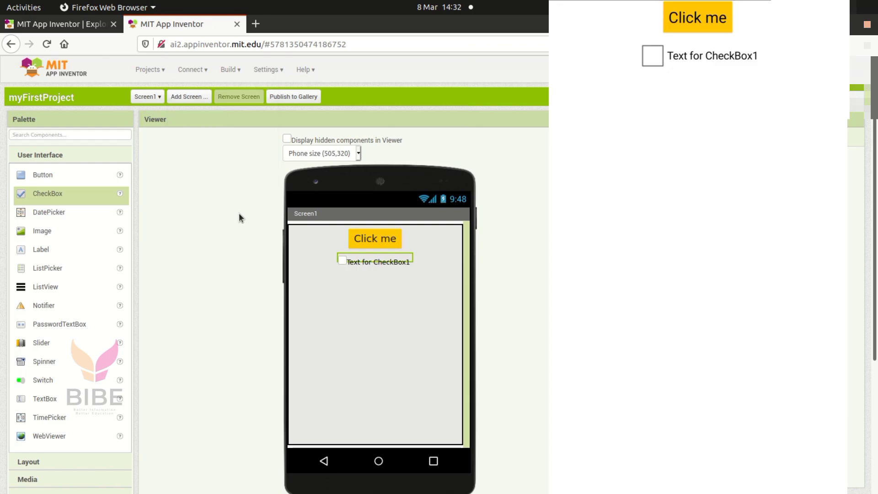